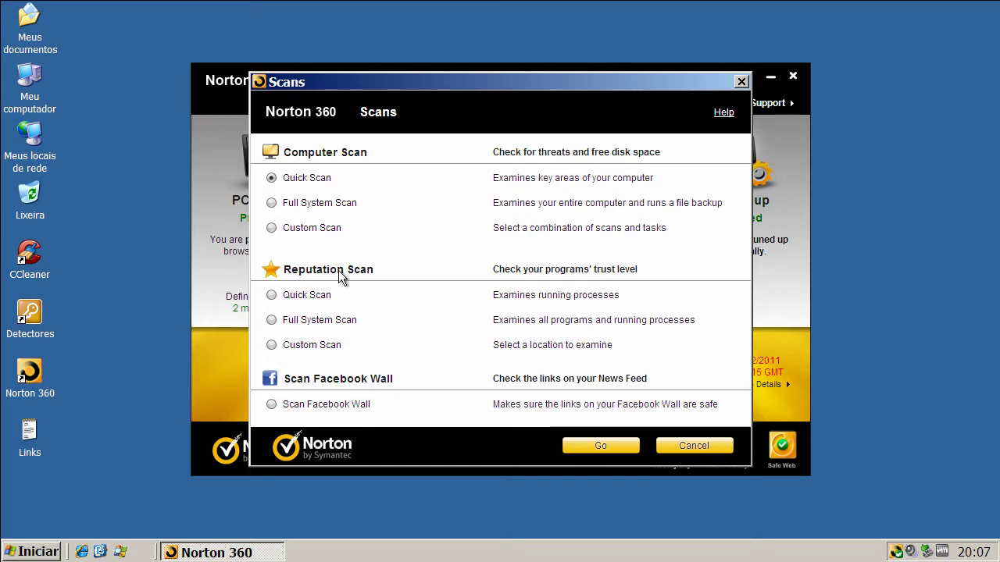
Run a Full System Scan of the Reputation Scan type
{"action": "left_click", "coordinate": [272, 321]}
{"action": "left_click", "coordinate": [601, 446]}
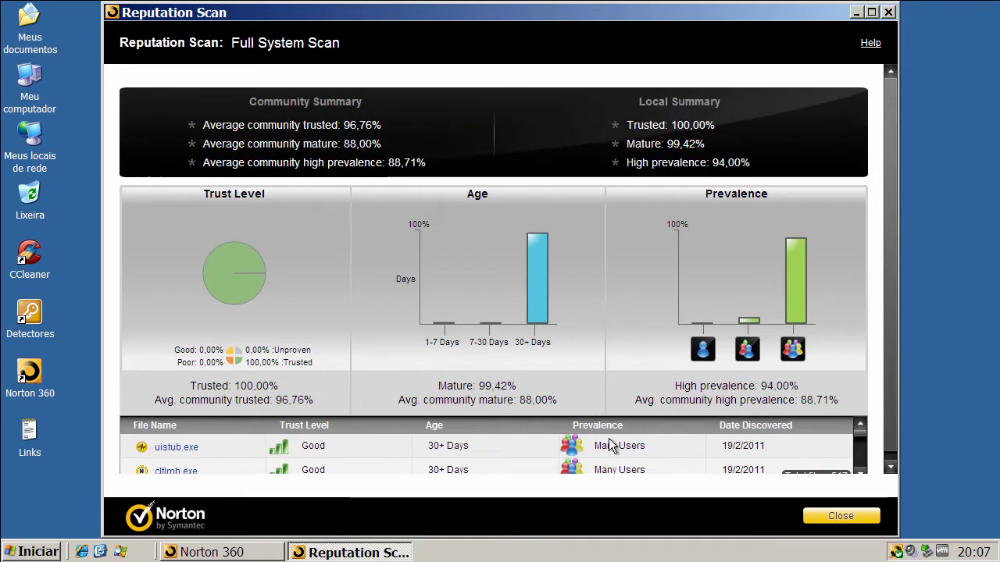
Examine the trust level, age and prevalence of the files listed in the reputation scan results, and close the report
{"action": "left_click", "coordinate": [859, 470]}
{"action": "left_click", "coordinate": [859, 469]}
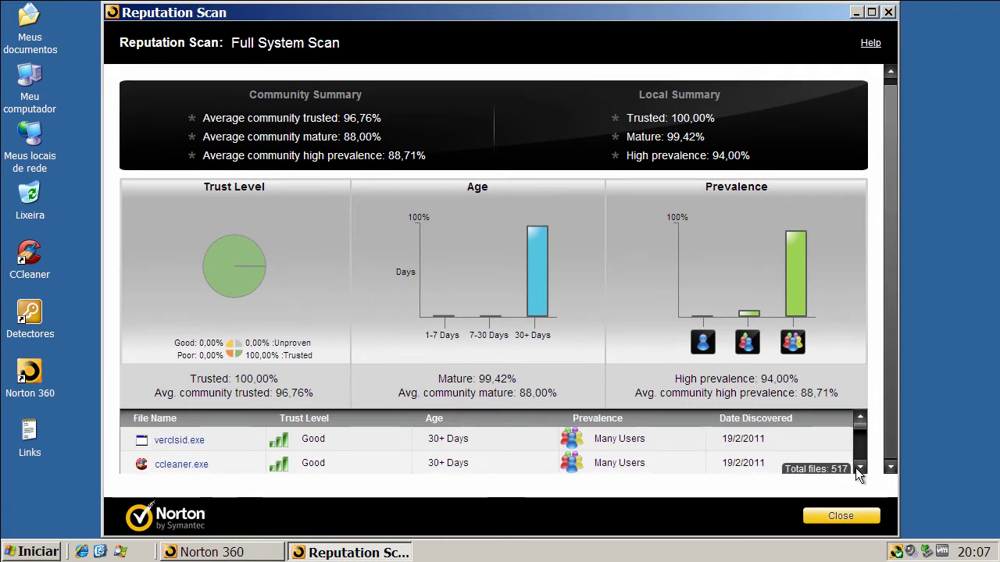
{"action": "left_click", "coordinate": [859, 469]}
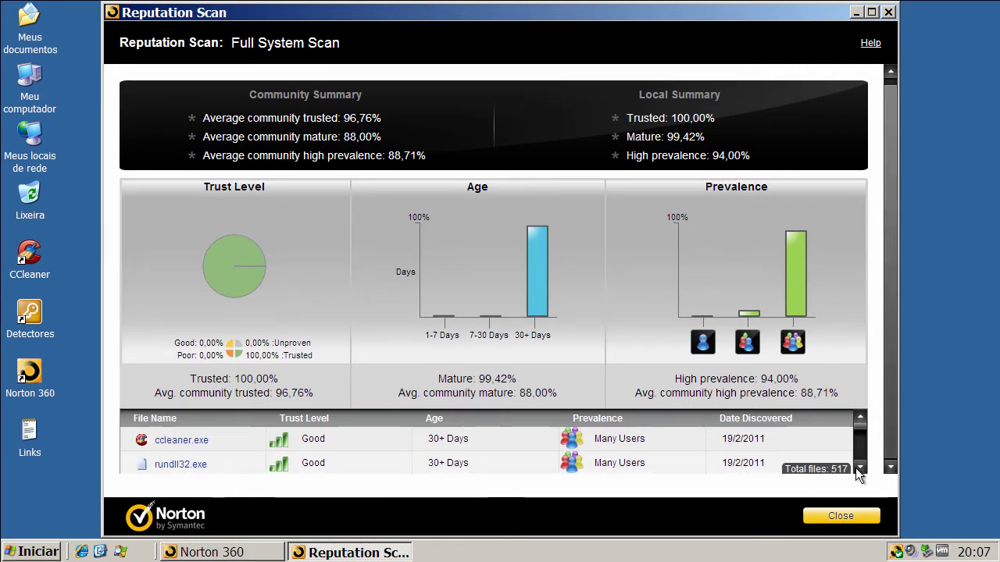
{"action": "left_click", "coordinate": [860, 468]}
{"action": "left_click", "coordinate": [860, 467]}
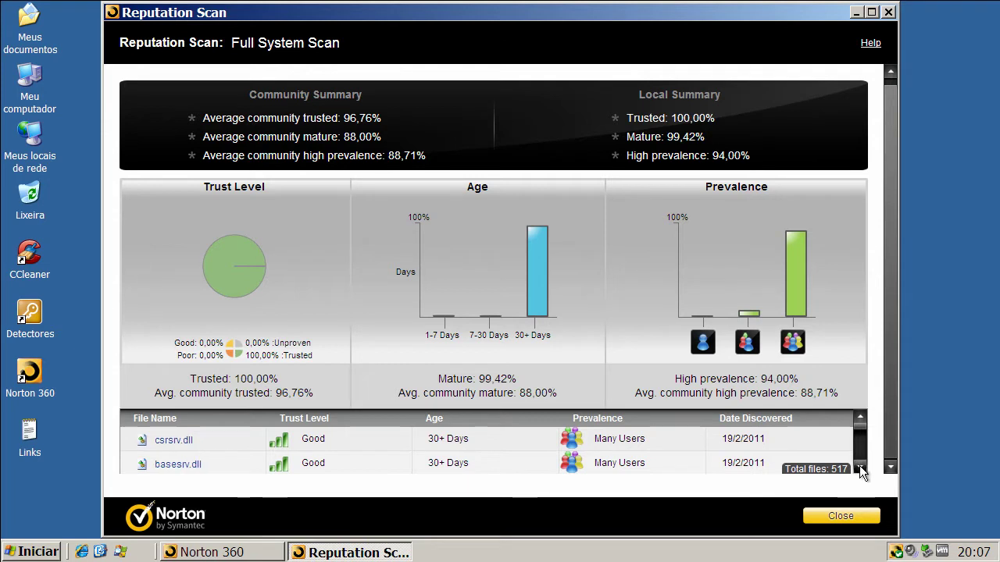
{"action": "left_click", "coordinate": [859, 468]}
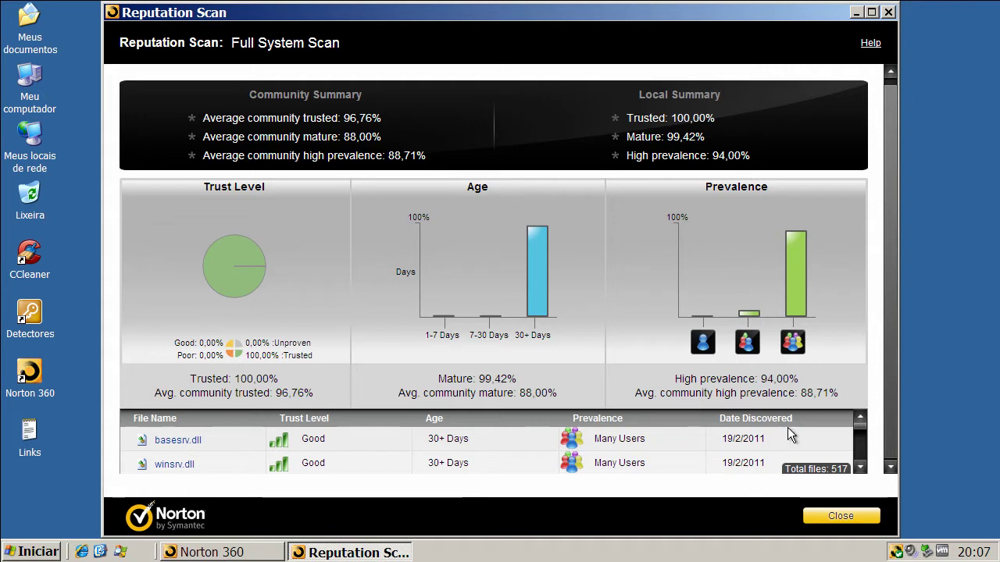
{"action": "left_click", "coordinate": [860, 467]}
{"action": "left_click", "coordinate": [860, 467]}
{"action": "left_click", "coordinate": [860, 466]}
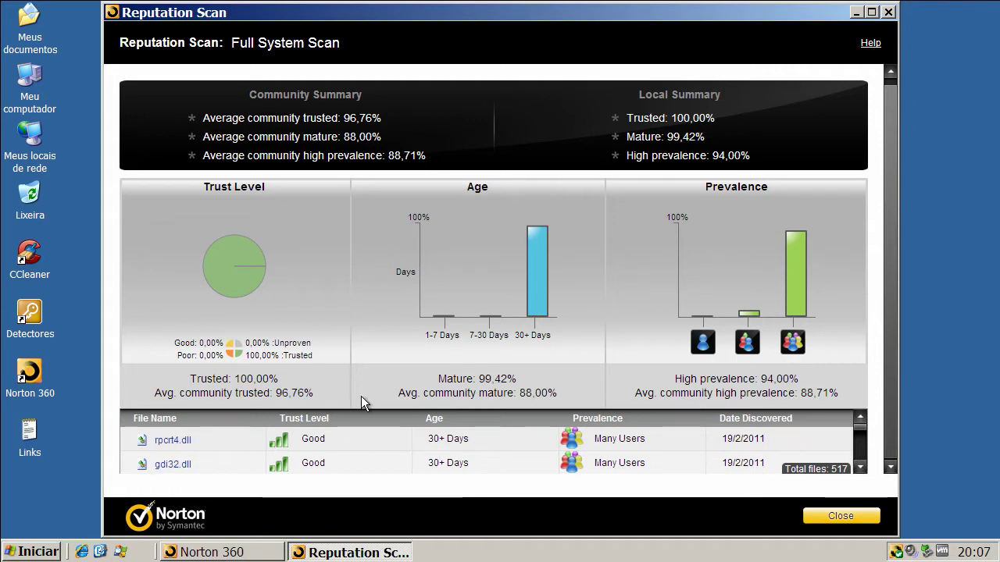
{"action": "left_click", "coordinate": [868, 515]}
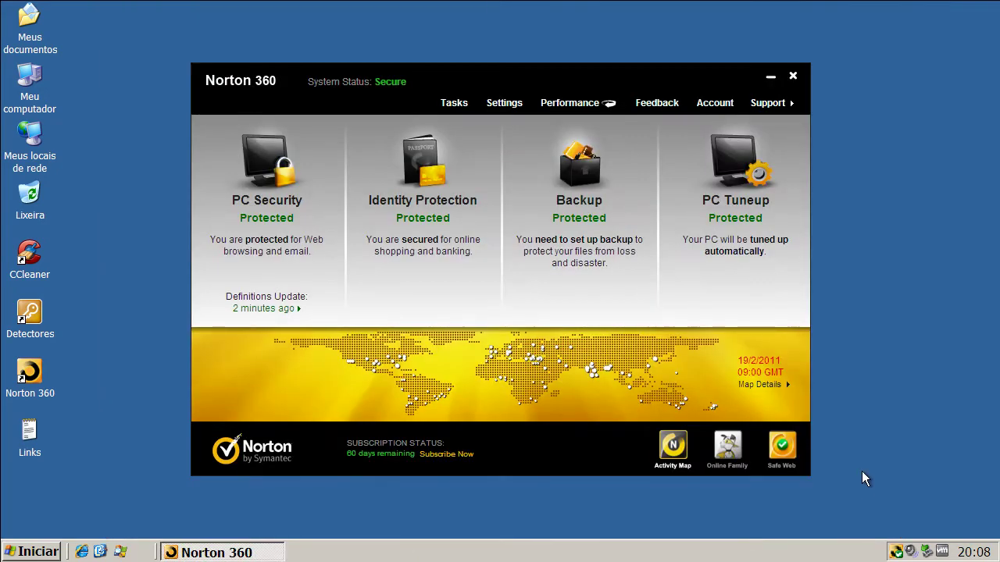
View the PC Tuneup details to check the status of each tuneup item, and close them
{"action": "mouse_move", "coordinate": [689, 206]}
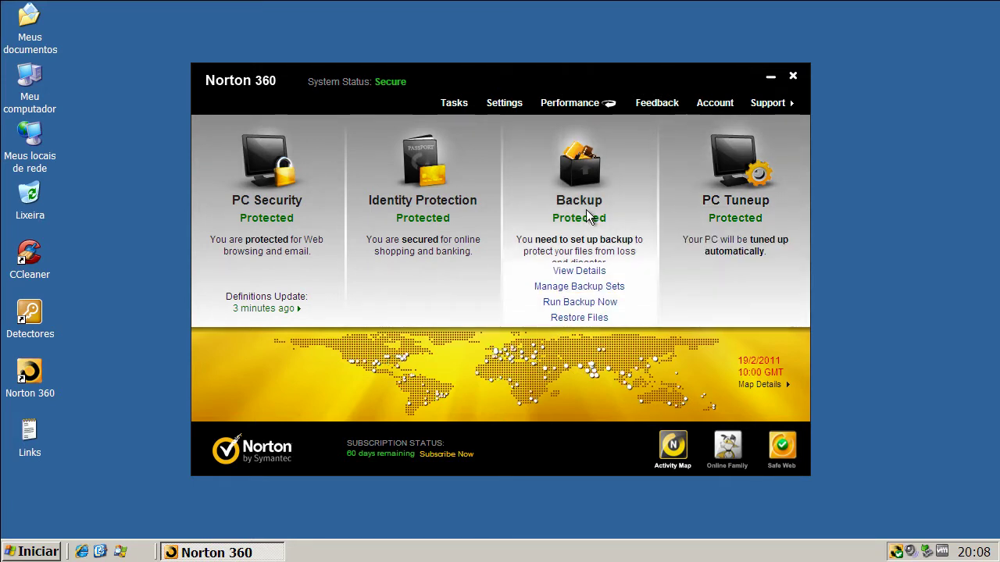
{"action": "mouse_move", "coordinate": [340, 205]}
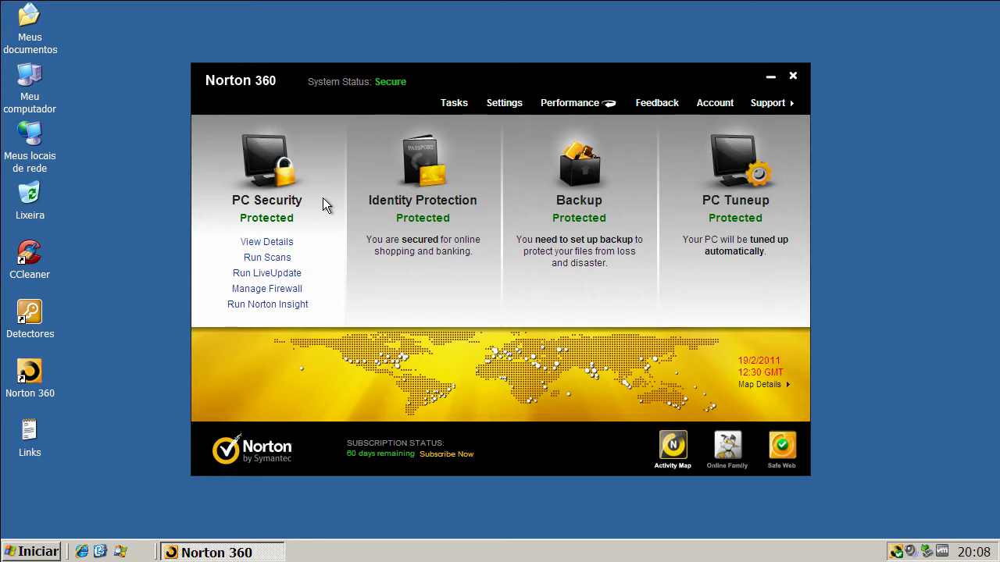
{"action": "mouse_move", "coordinate": [757, 212]}
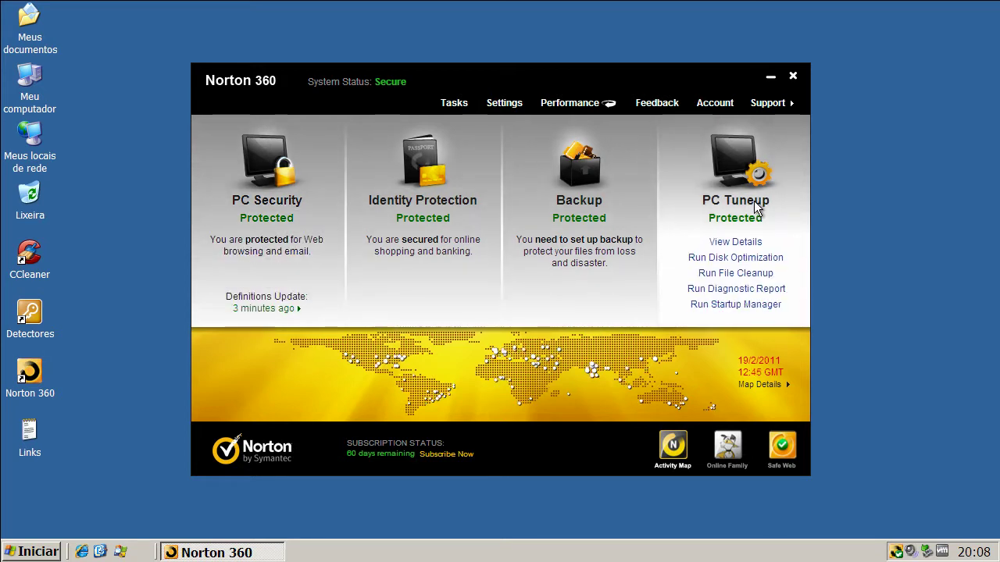
{"action": "left_click", "coordinate": [752, 245]}
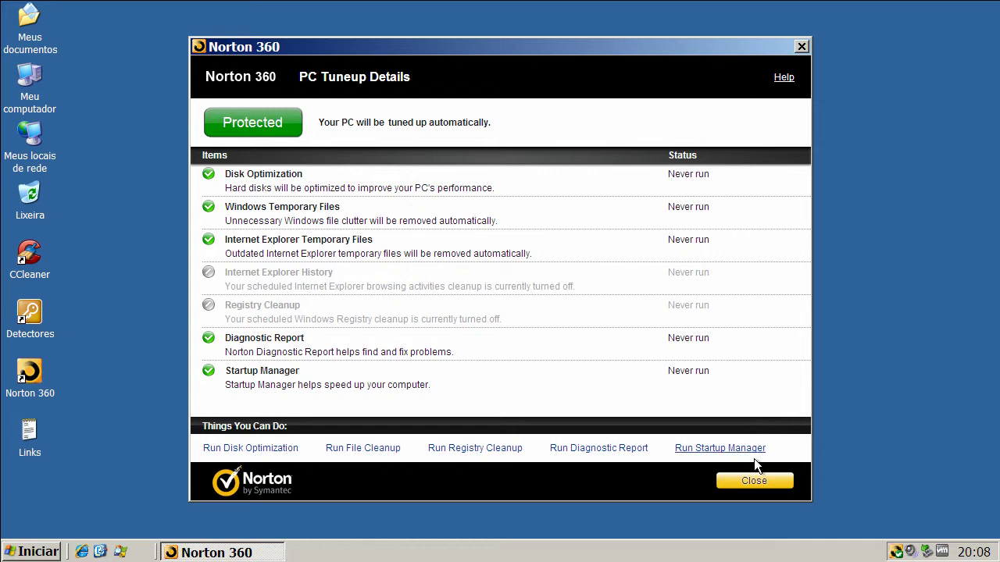
{"action": "left_click", "coordinate": [755, 481]}
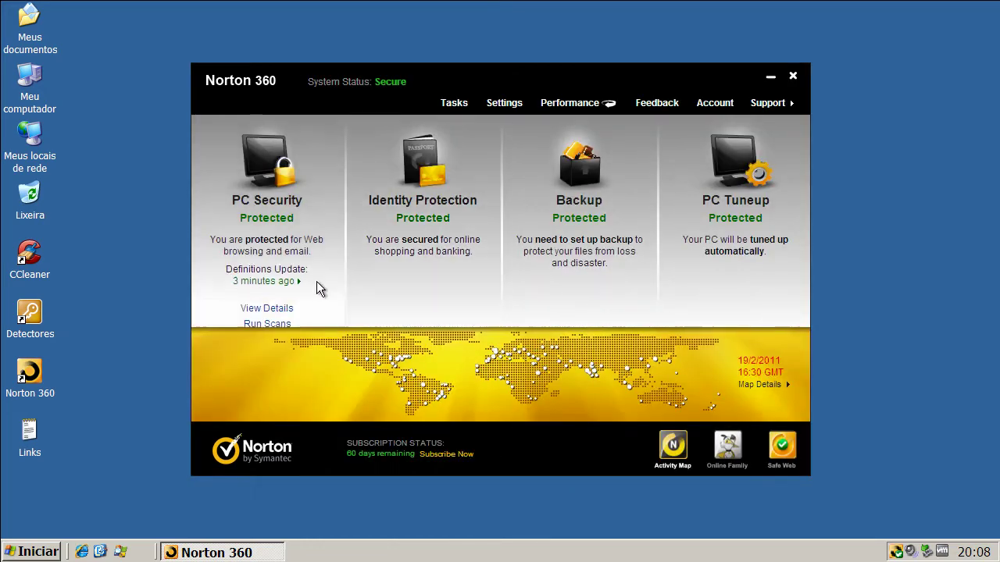
Run LiveUpdate from PC Security, and close its results and the Norton 360 window
{"action": "left_click", "coordinate": [279, 273]}
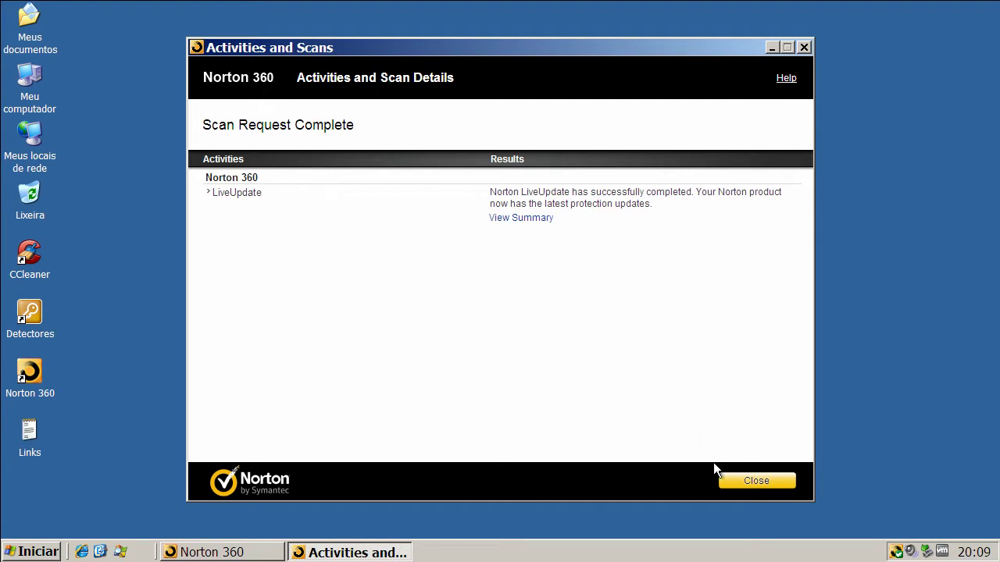
{"action": "left_click", "coordinate": [756, 480]}
{"action": "left_click", "coordinate": [797, 74]}
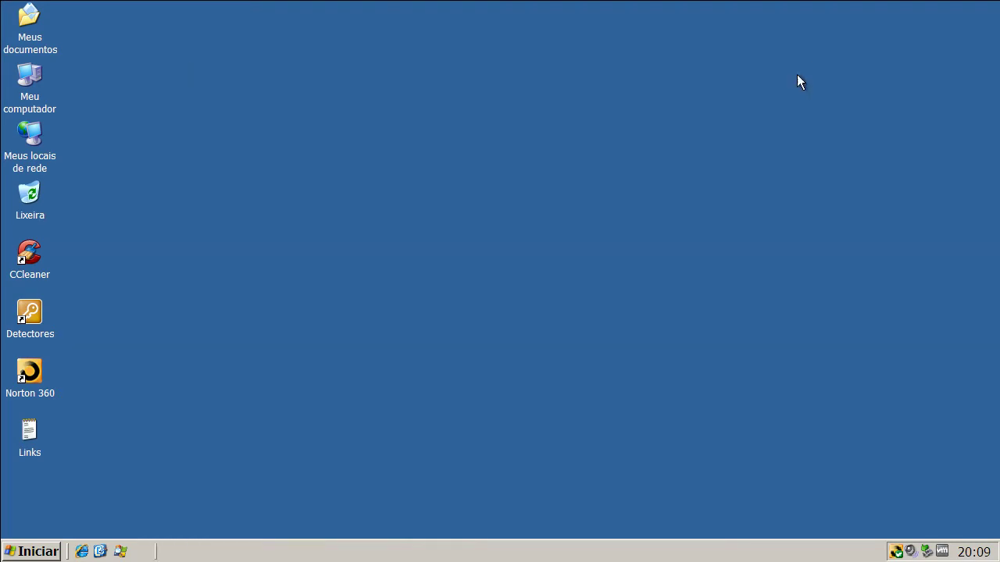
Open Process Explorer and examine the memory use of the two ccSvcHst.exe processes, and minimize it
{"action": "left_click", "coordinate": [120, 552]}
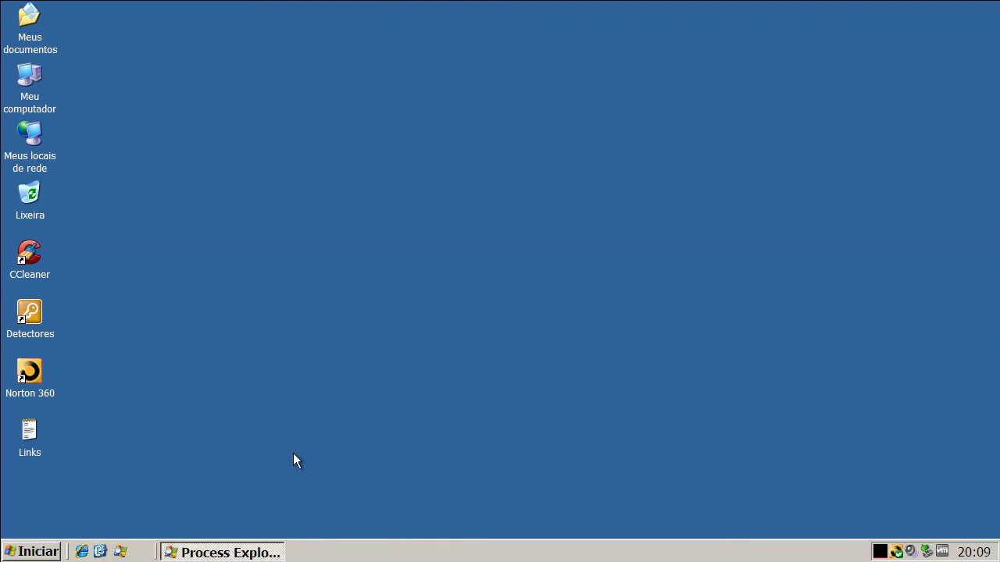
{"action": "left_click", "coordinate": [253, 552]}
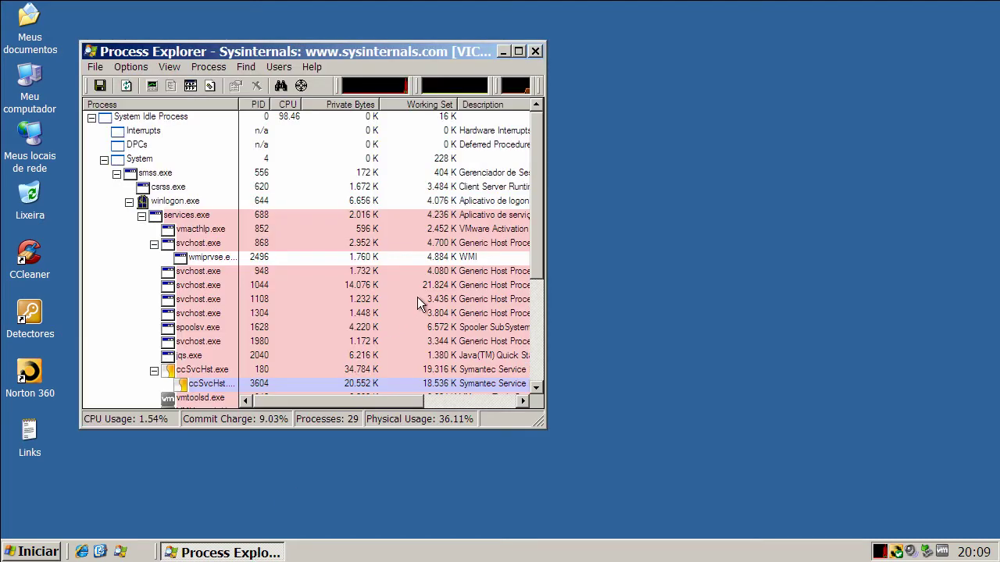
{"action": "left_click_drag", "start_coordinate": [329, 402], "coordinate": [372, 405]}
{"action": "left_click", "coordinate": [382, 371]}
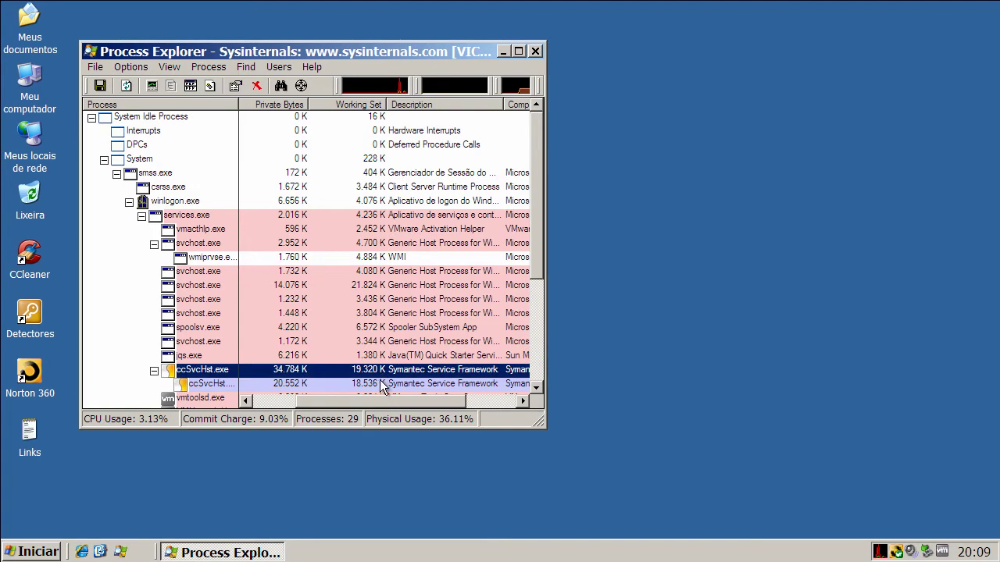
{"action": "left_click", "coordinate": [380, 384]}
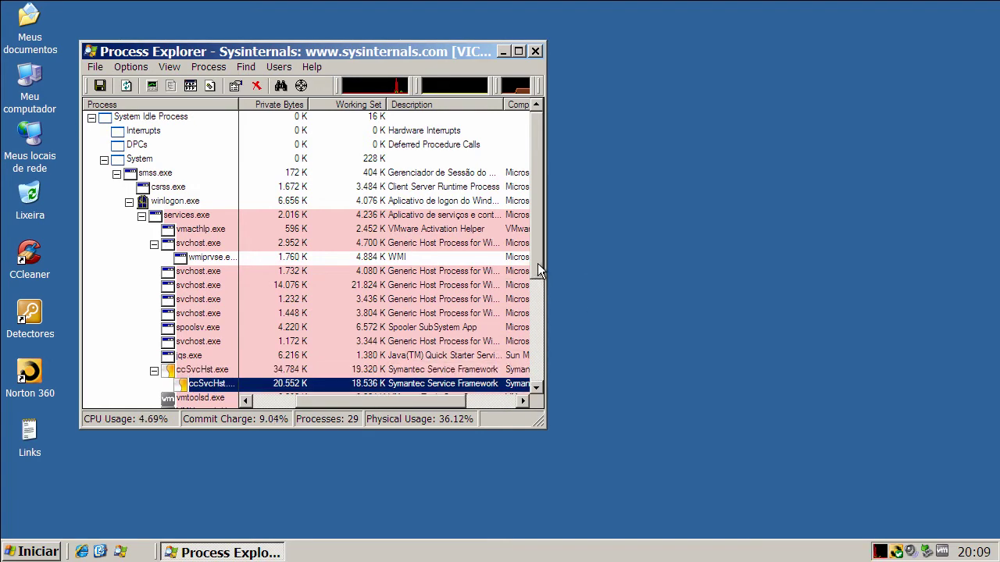
{"action": "left_click_drag", "start_coordinate": [541, 267], "coordinate": [541, 282]}
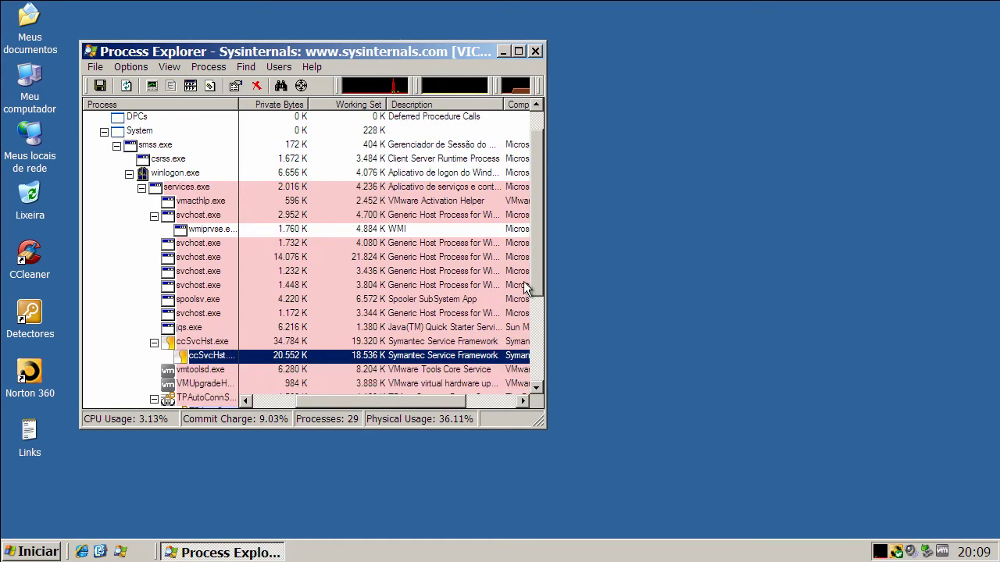
{"action": "left_click", "coordinate": [376, 341]}
{"action": "left_click", "coordinate": [375, 356]}
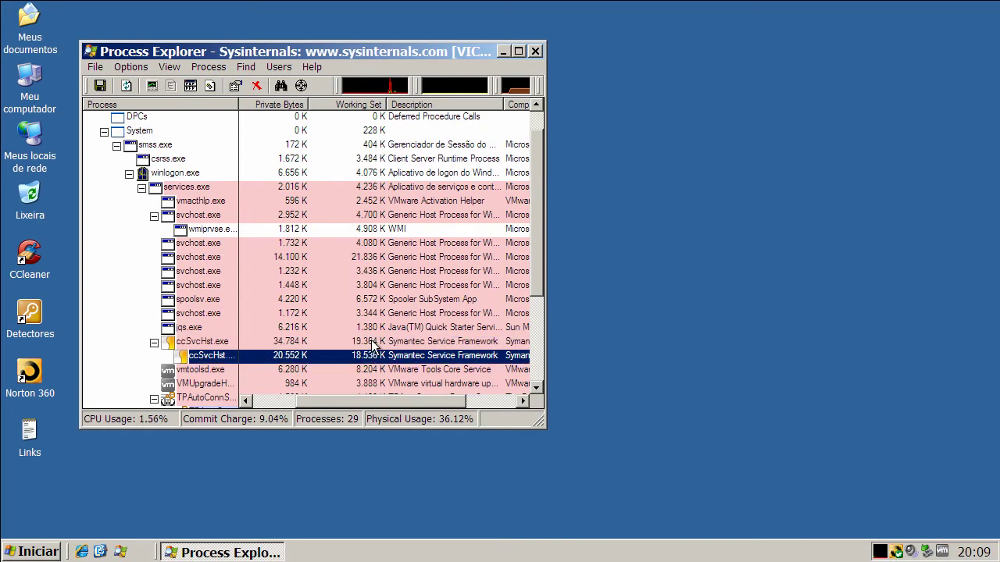
{"action": "left_click", "coordinate": [375, 345]}
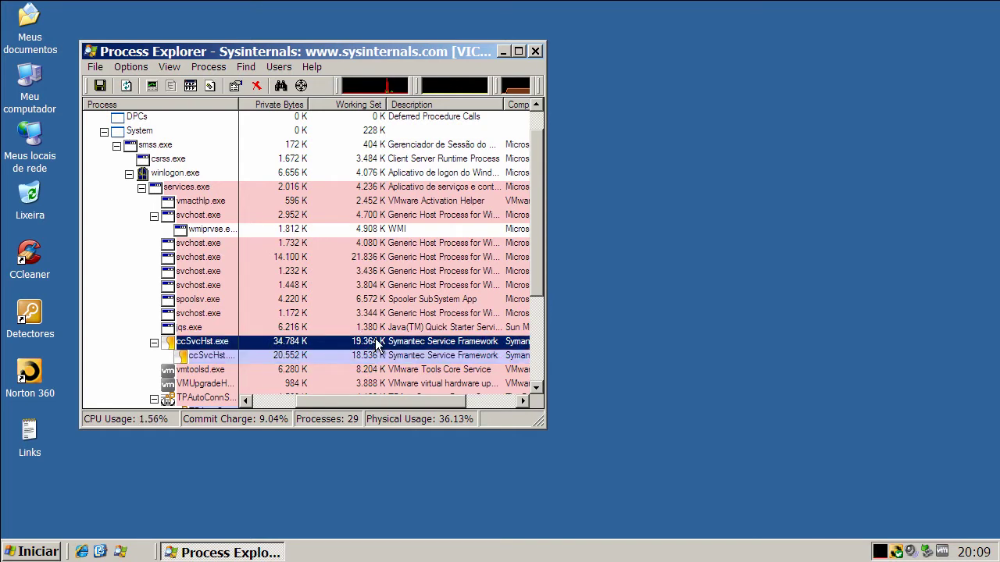
{"action": "left_click", "coordinate": [380, 357]}
{"action": "left_click", "coordinate": [379, 344]}
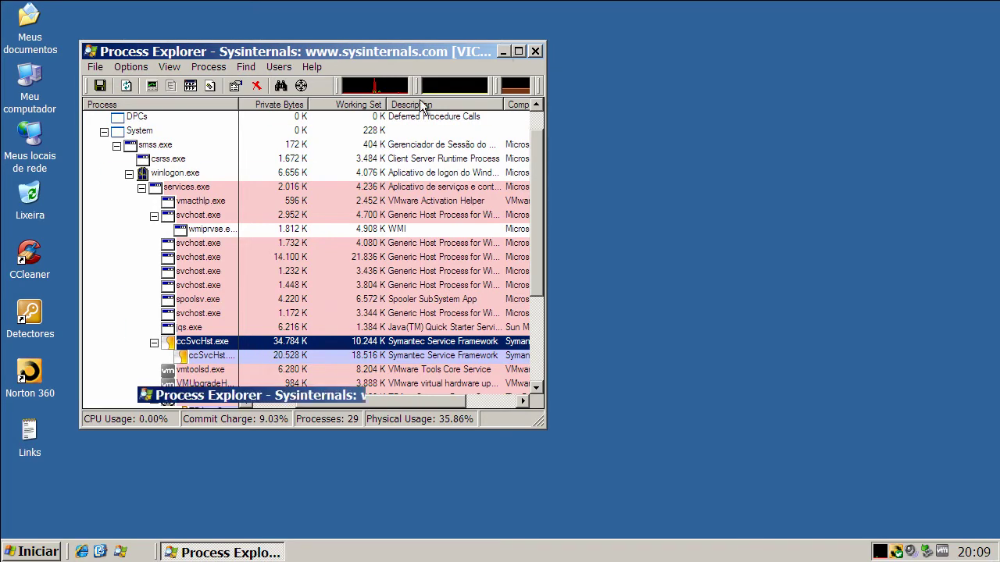
{"action": "left_click", "coordinate": [508, 52]}
{"action": "double_click", "coordinate": [31, 434]}
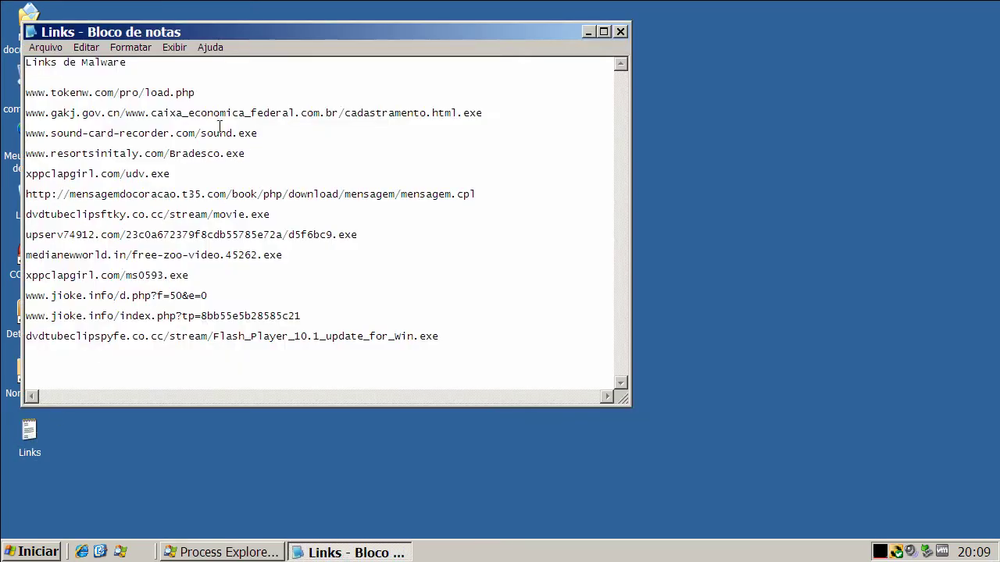
{"action": "double_click", "coordinate": [178, 92]}
{"action": "right_click", "coordinate": [179, 92]}
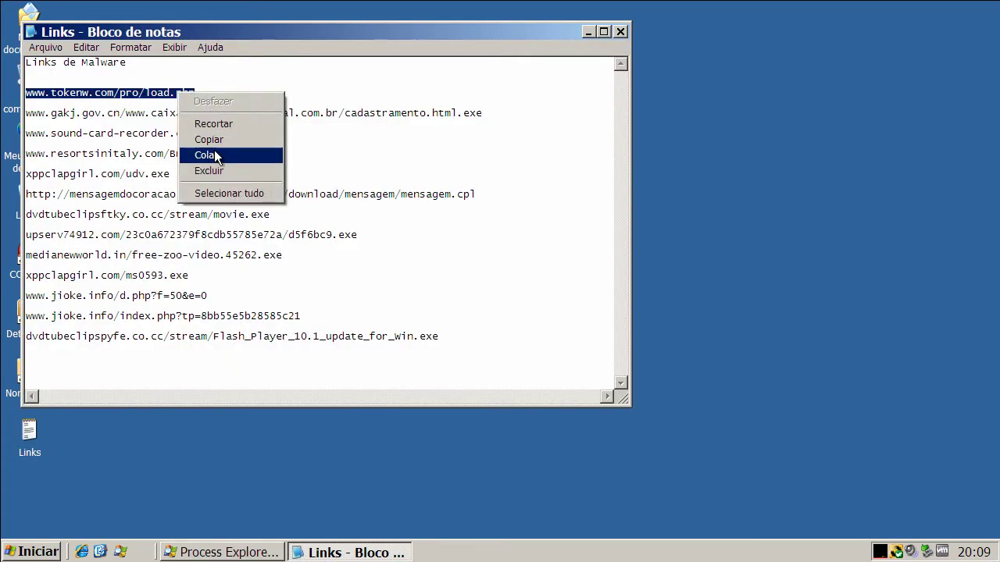
{"action": "left_click", "coordinate": [227, 139]}
{"action": "left_click", "coordinate": [589, 32]}
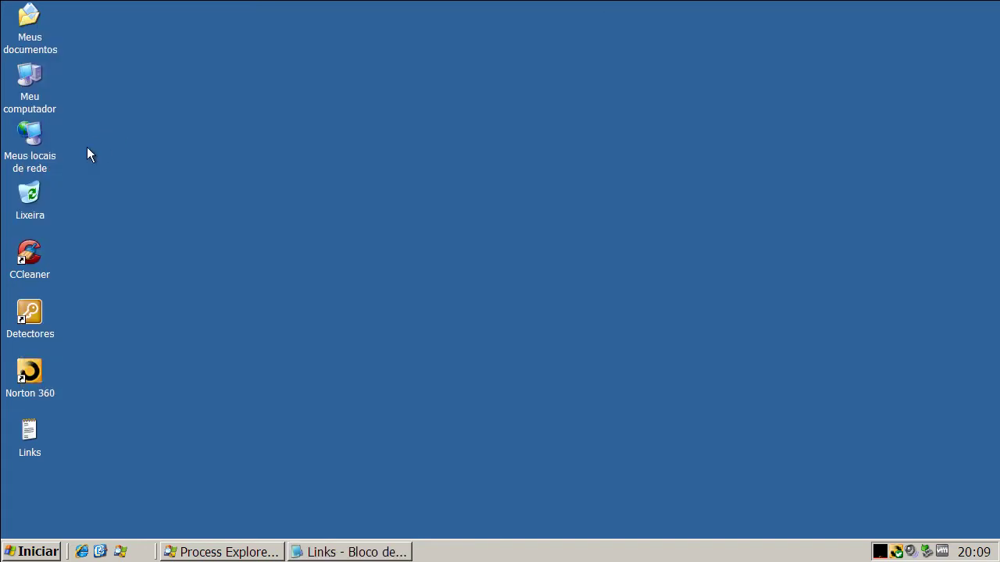
Load the copied tokenw.com link in Internet Explorer and view the Norton threat alert's details
{"action": "left_click", "coordinate": [81, 552]}
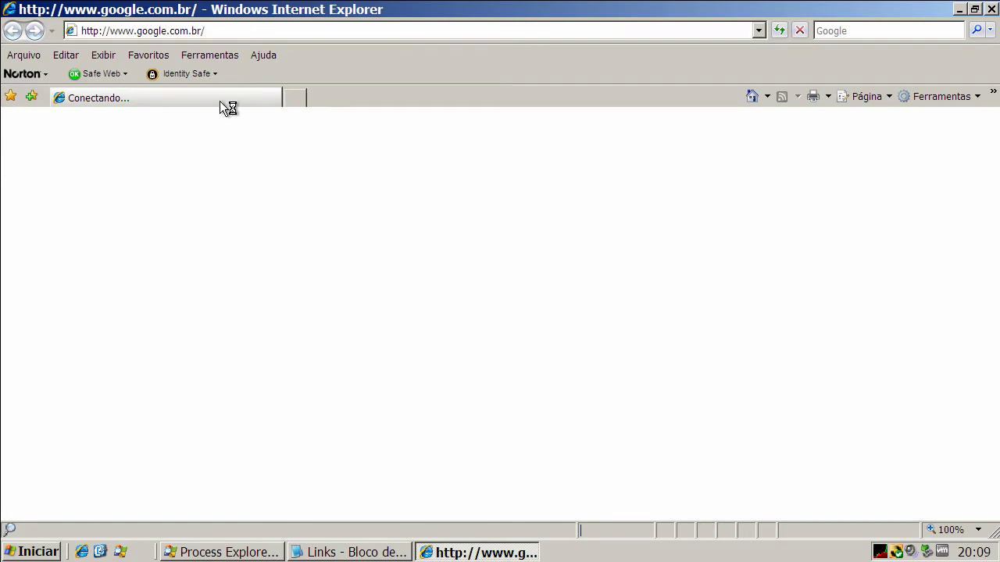
{"action": "left_click", "coordinate": [199, 29]}
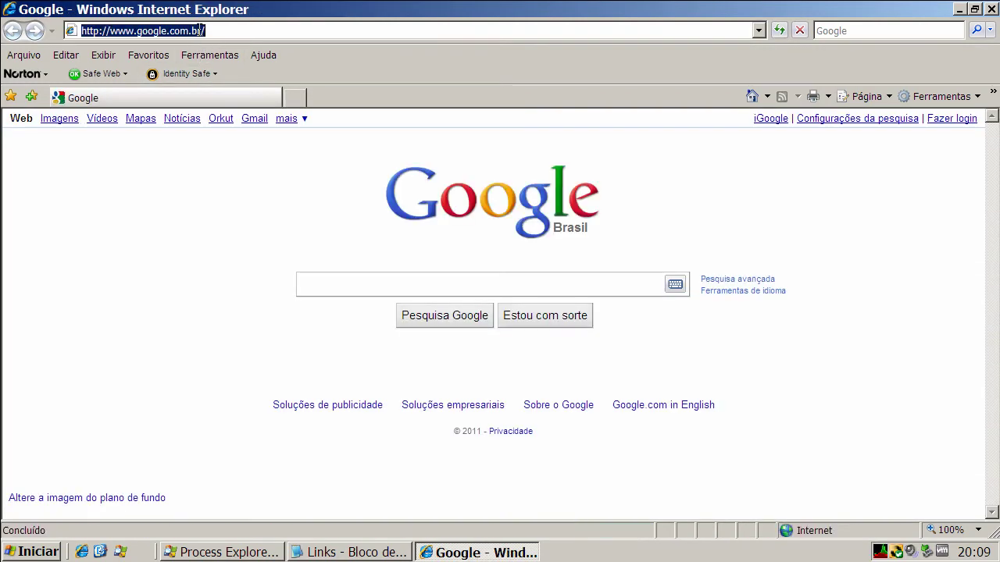
{"action": "key", "text": "ctrl+v"}
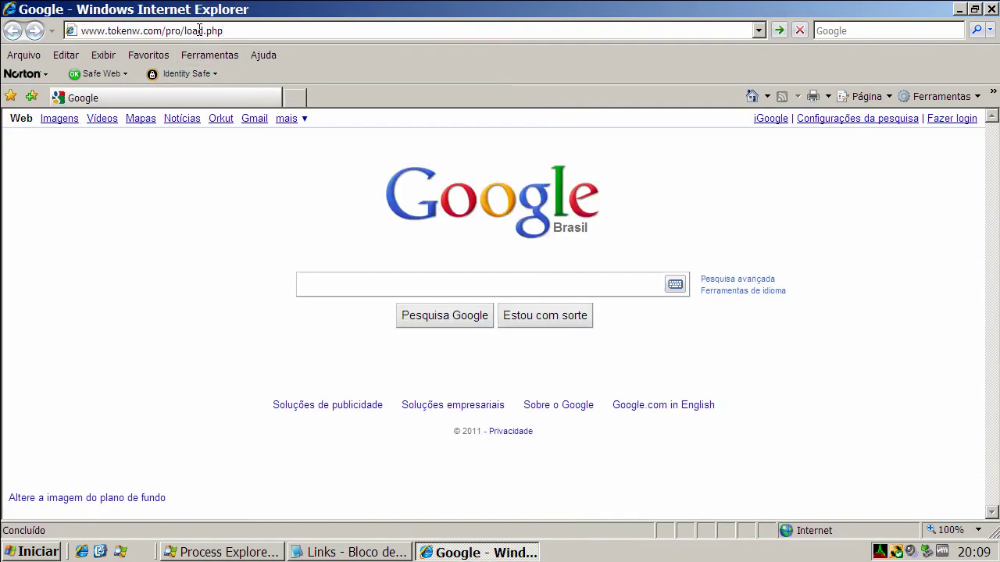
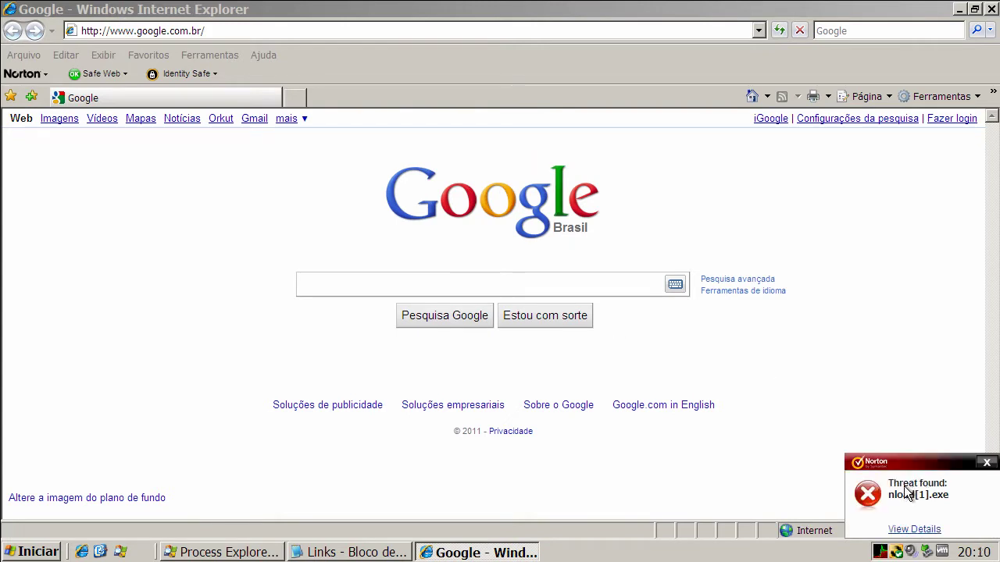
{"action": "left_click", "coordinate": [922, 530]}
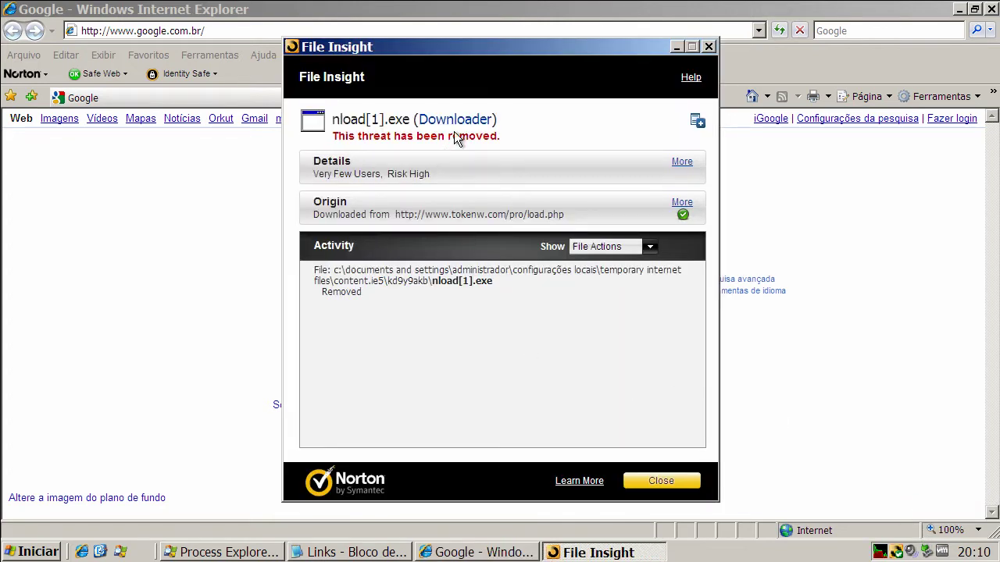
{"action": "left_click", "coordinate": [709, 47]}
{"action": "left_click", "coordinate": [339, 553]}
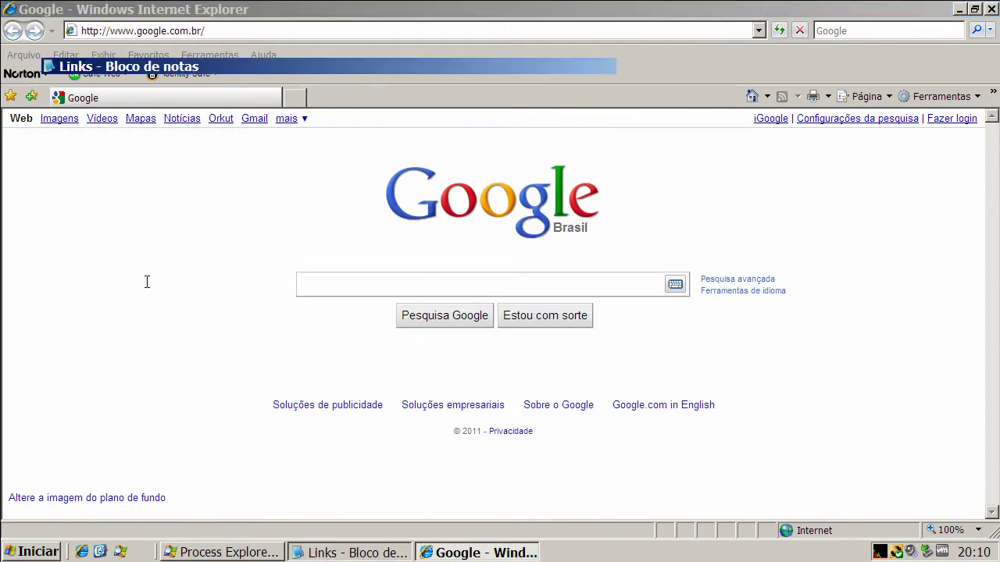
{"action": "double_click", "coordinate": [149, 114]}
{"action": "right_click", "coordinate": [148, 114]}
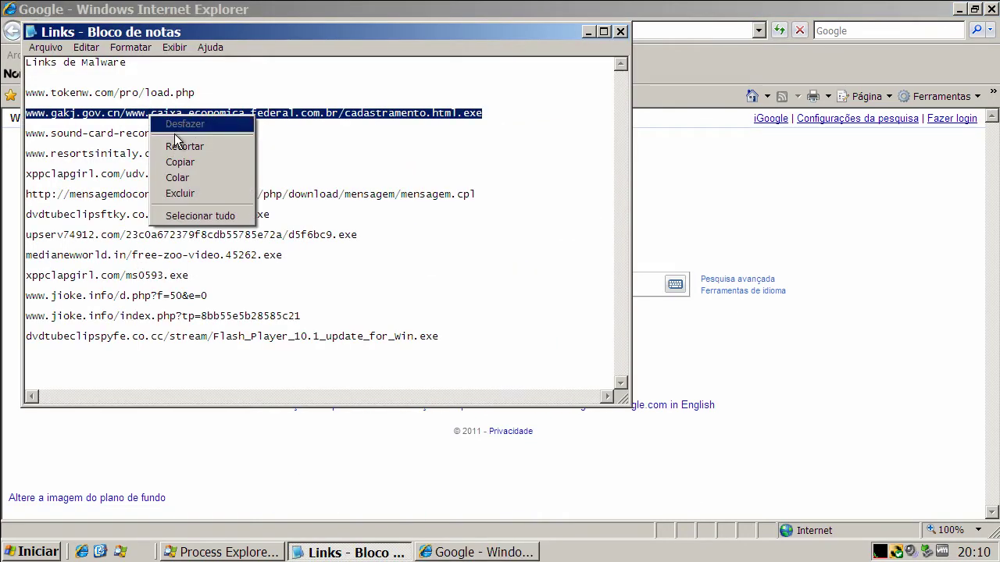
{"action": "left_click", "coordinate": [176, 163]}
{"action": "left_click", "coordinate": [587, 32]}
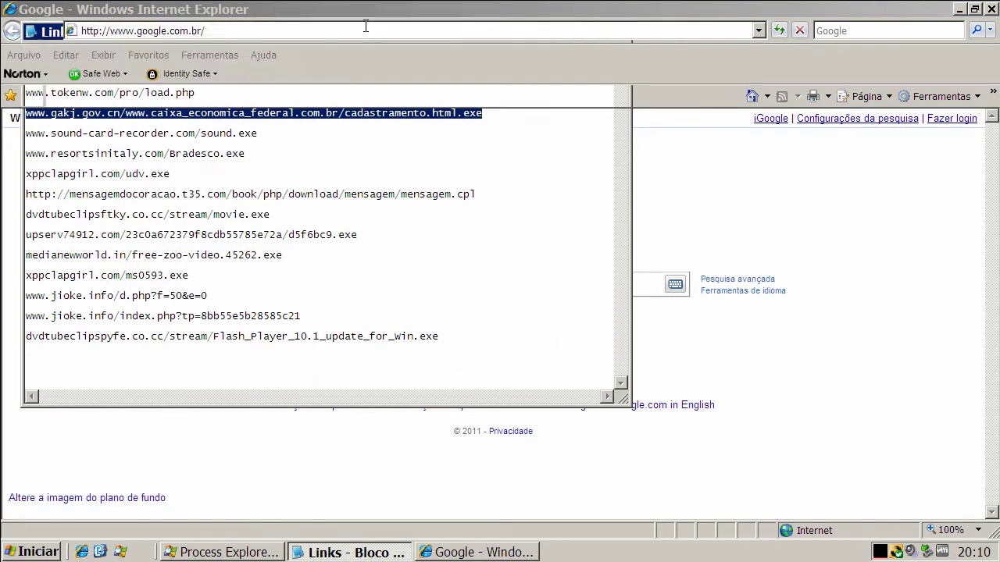
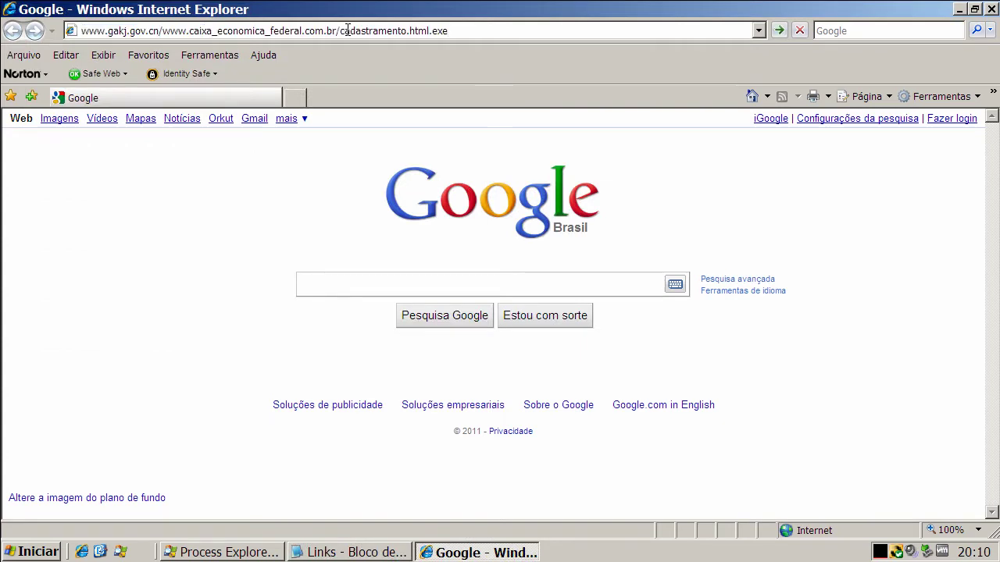
{"action": "key", "text": "Return"}
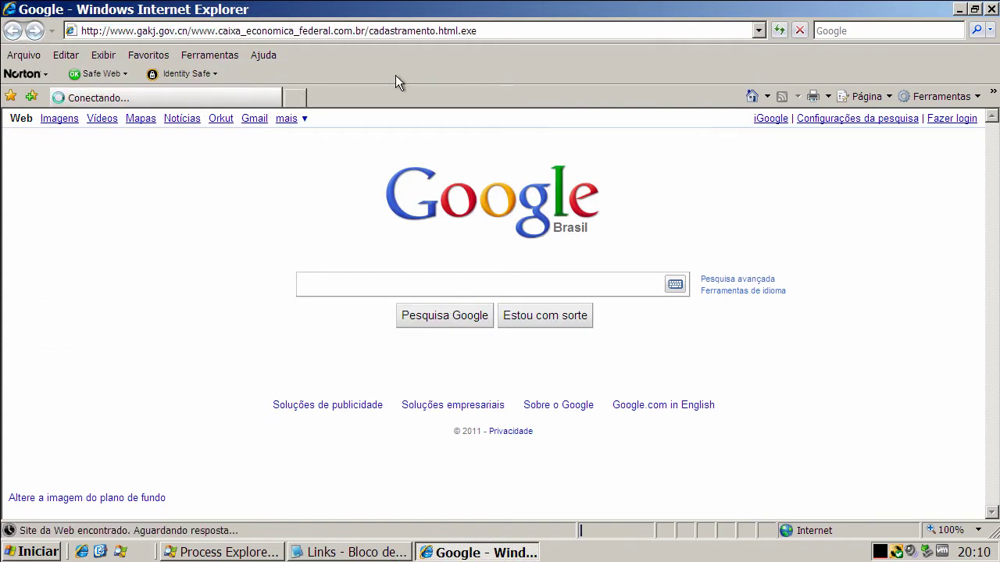
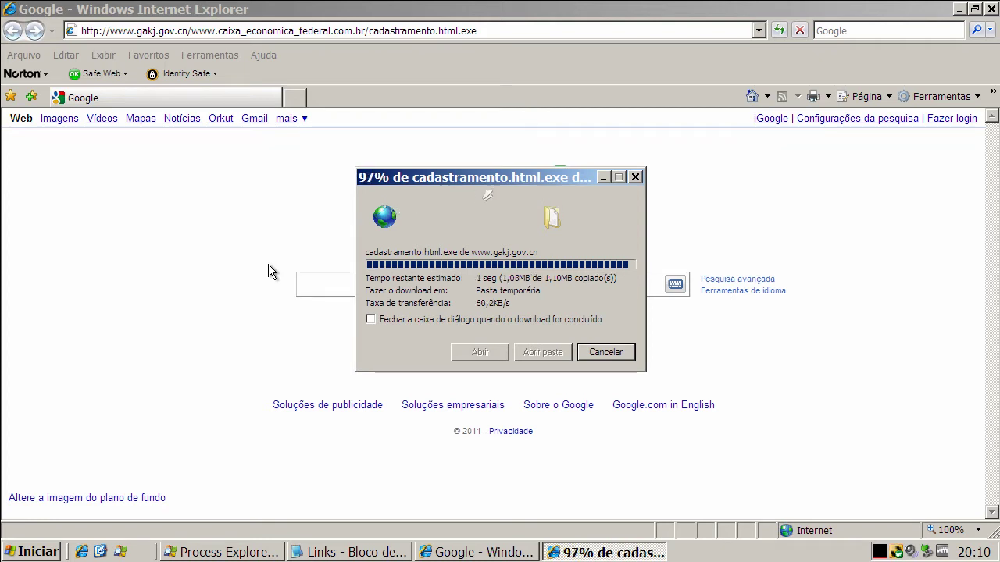
Confirm running the downloaded cadastramento.html.exe and view the details of Norton's alert for it in File Insight
{"action": "left_click", "coordinate": [560, 274]}
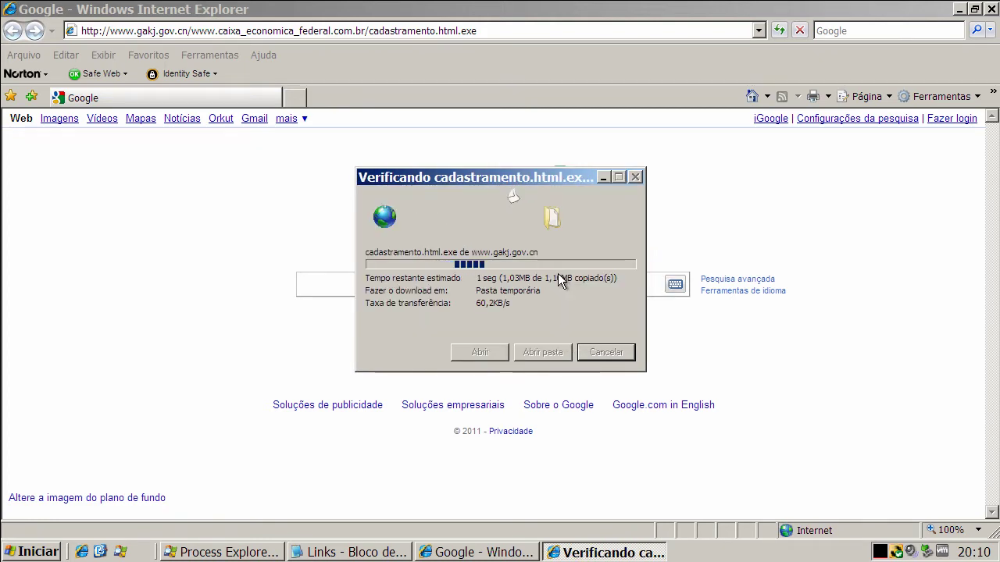
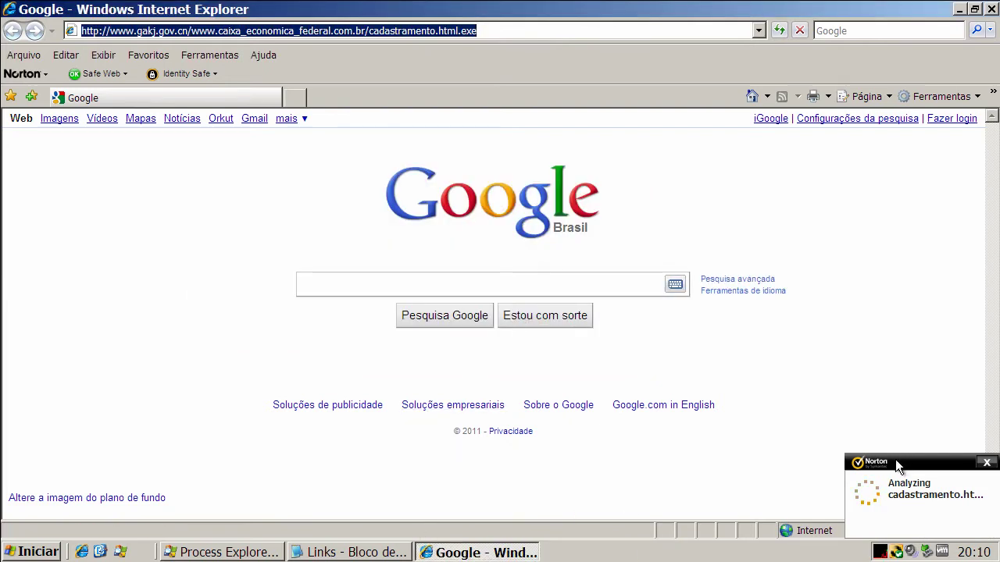
{"action": "left_click", "coordinate": [913, 527]}
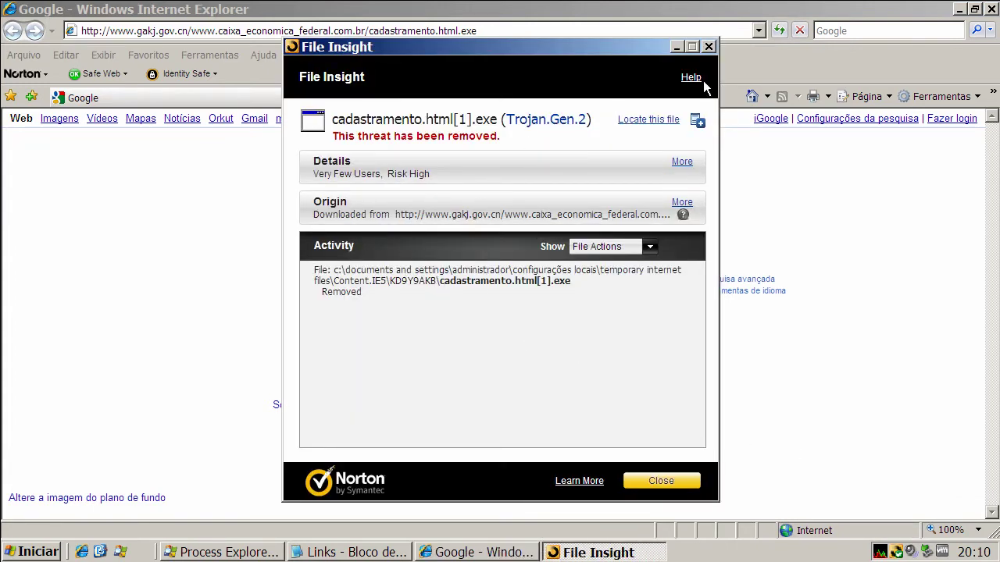
{"action": "left_click", "coordinate": [708, 47]}
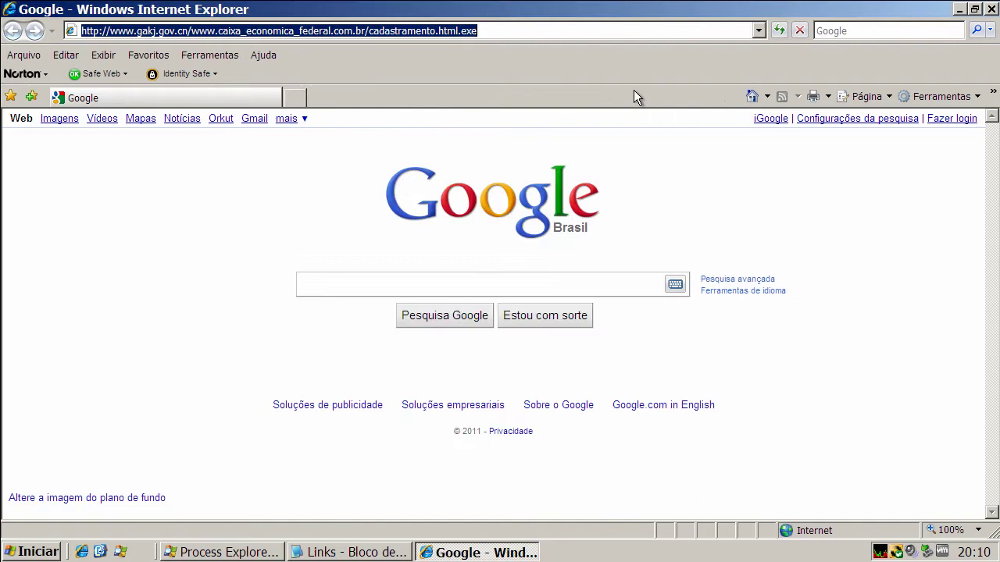
{"action": "left_click", "coordinate": [358, 553]}
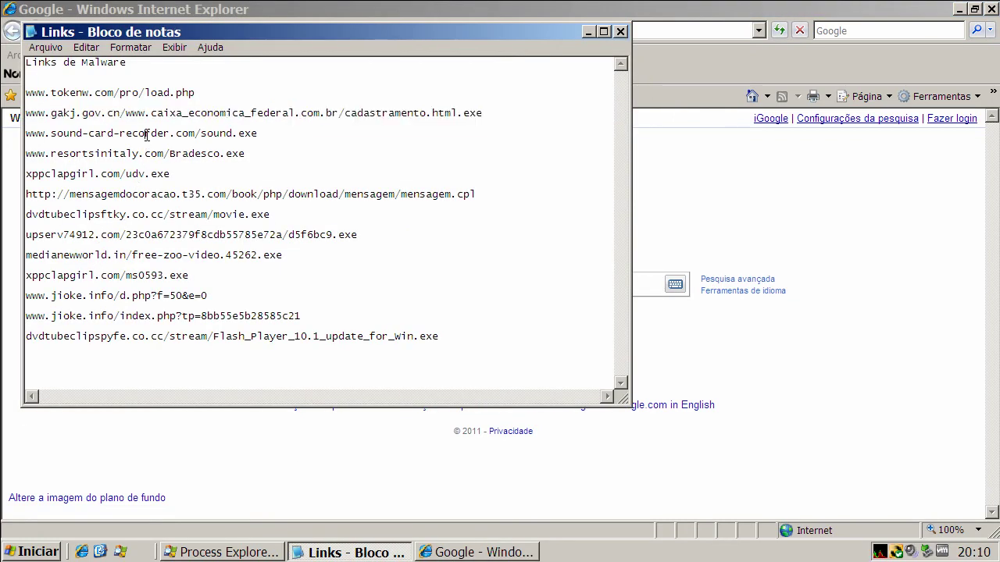
{"action": "double_click", "coordinate": [145, 131]}
{"action": "right_click", "coordinate": [147, 131]}
{"action": "left_click", "coordinate": [179, 180]}
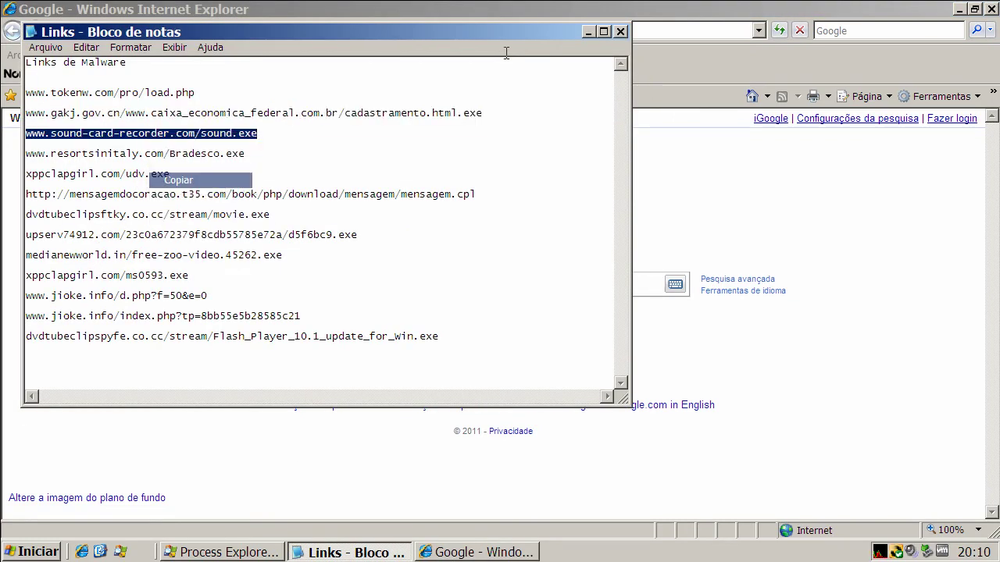
{"action": "left_click", "coordinate": [587, 31]}
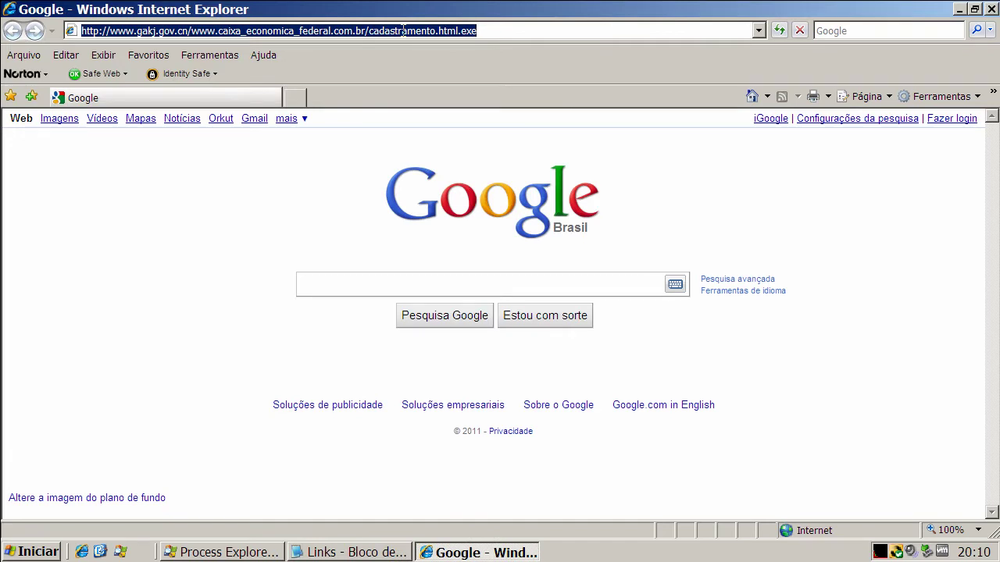
{"action": "key", "text": "ctrl+v"}
{"action": "key", "text": "Return"}
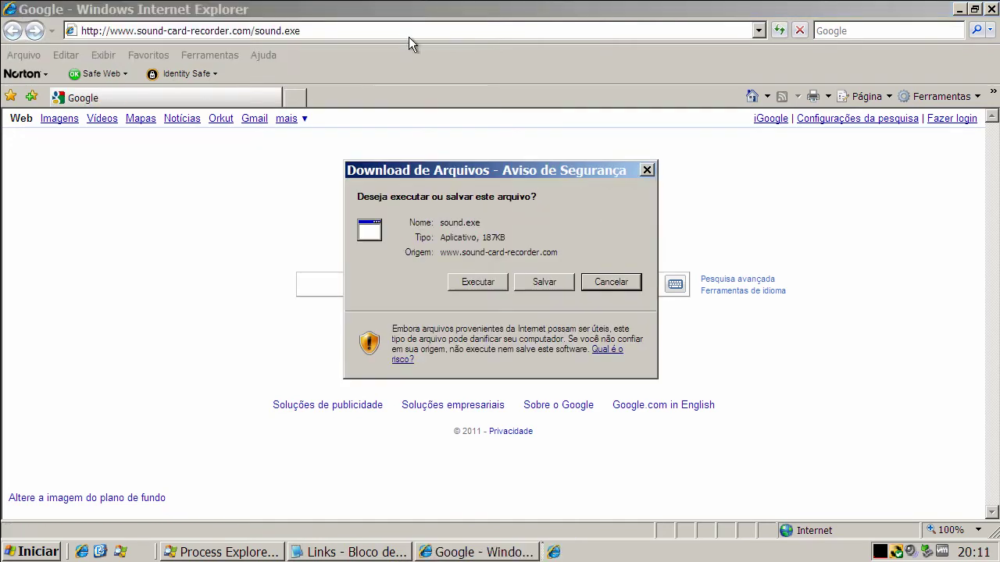
Try to run sound.exe from the download prompt and view the details of Norton's alert for it
{"action": "left_click", "coordinate": [478, 283]}
{"action": "left_click", "coordinate": [547, 268]}
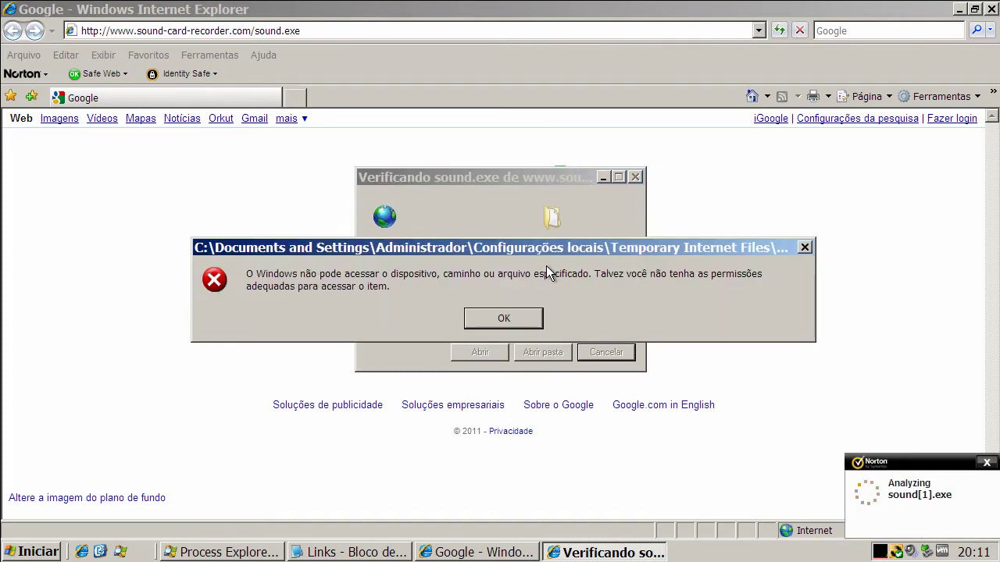
{"action": "left_click", "coordinate": [513, 318]}
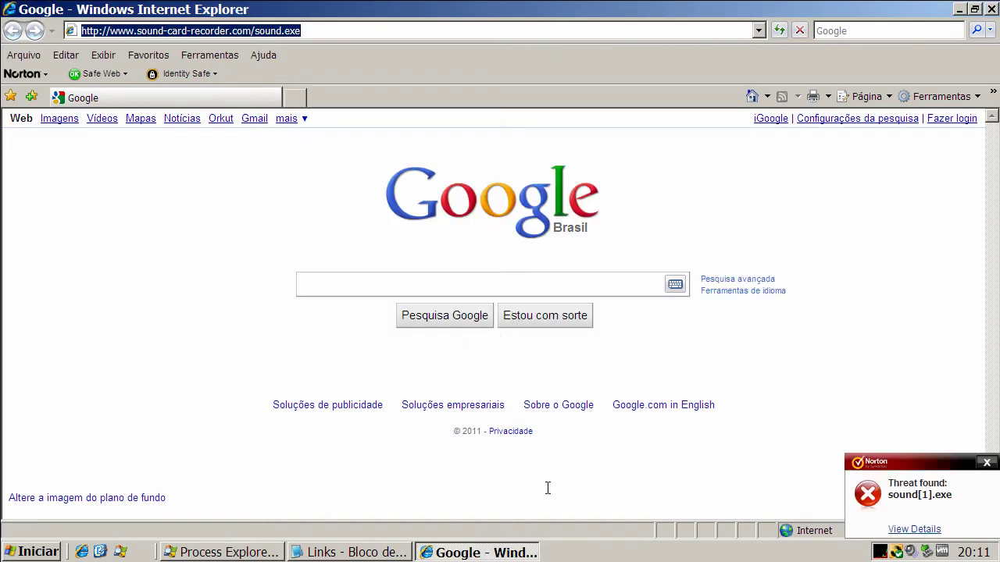
{"action": "left_click", "coordinate": [914, 529]}
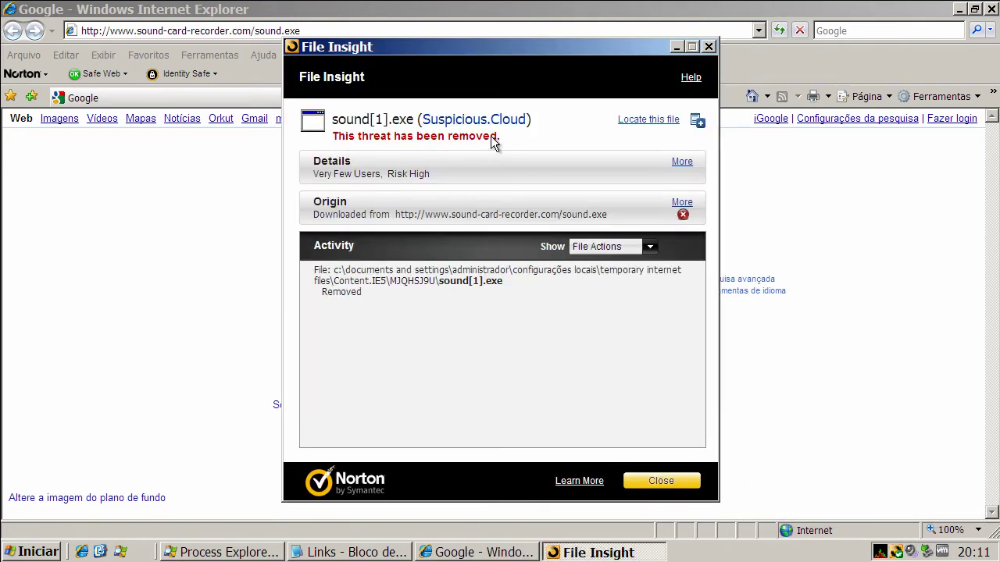
{"action": "left_click", "coordinate": [709, 48]}
{"action": "left_click", "coordinate": [367, 551]}
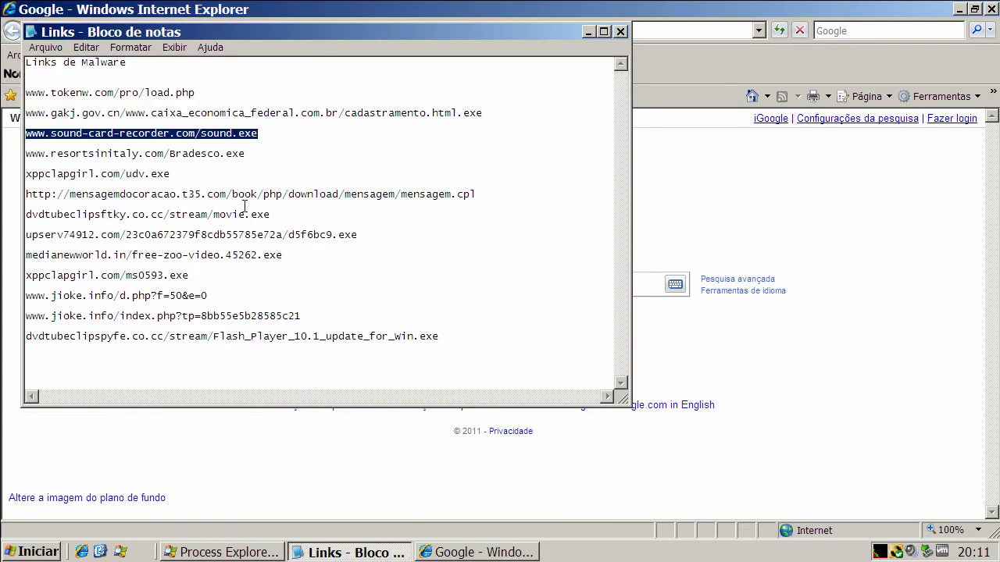
{"action": "double_click", "coordinate": [214, 153]}
{"action": "right_click", "coordinate": [214, 153]}
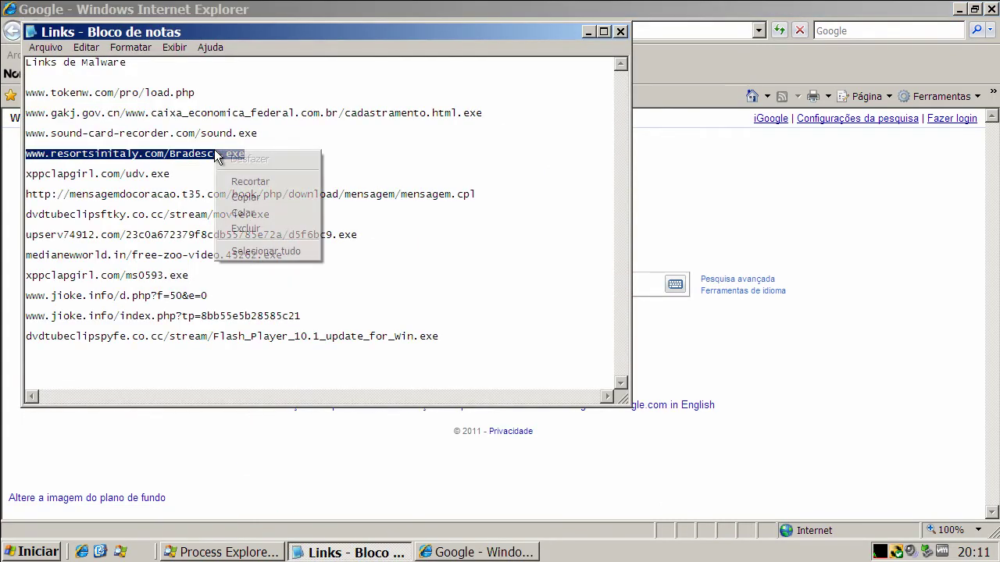
{"action": "left_click", "coordinate": [251, 192]}
{"action": "left_click", "coordinate": [589, 31]}
{"action": "left_click", "coordinate": [252, 30]}
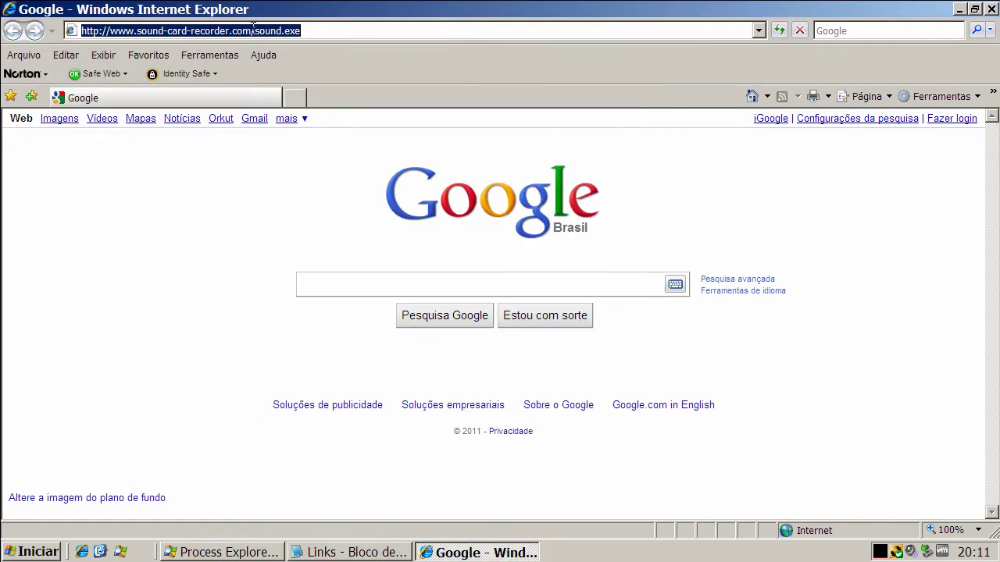
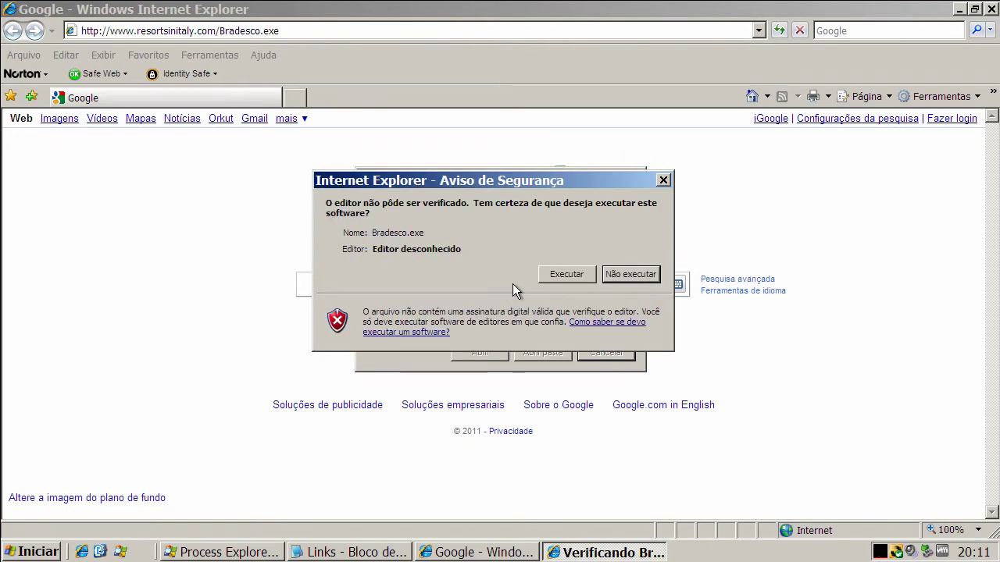
Try to run the downloaded Bradesco.exe and view the details of Norton's alert for it in File Insight
{"action": "left_click", "coordinate": [568, 274]}
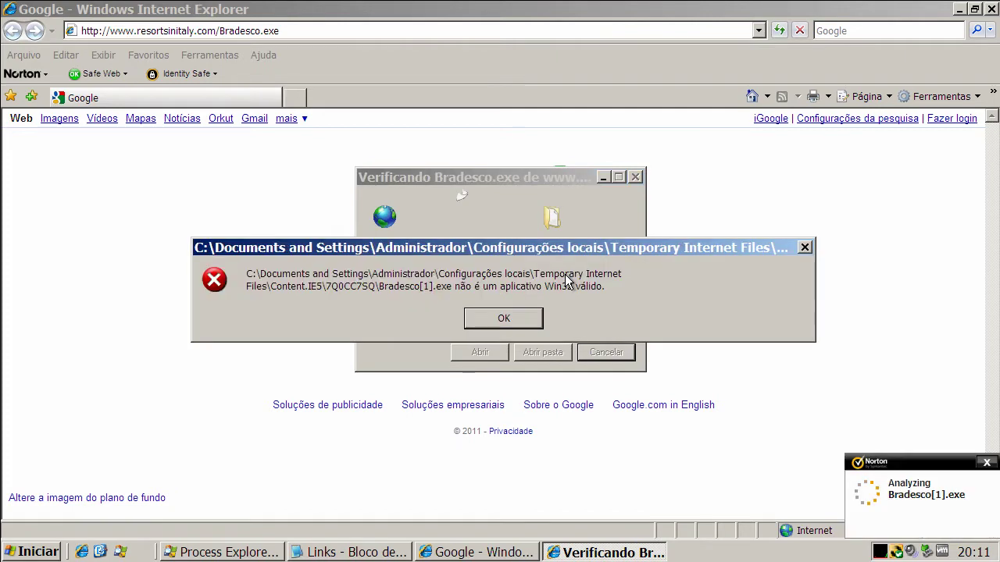
{"action": "left_click", "coordinate": [510, 317]}
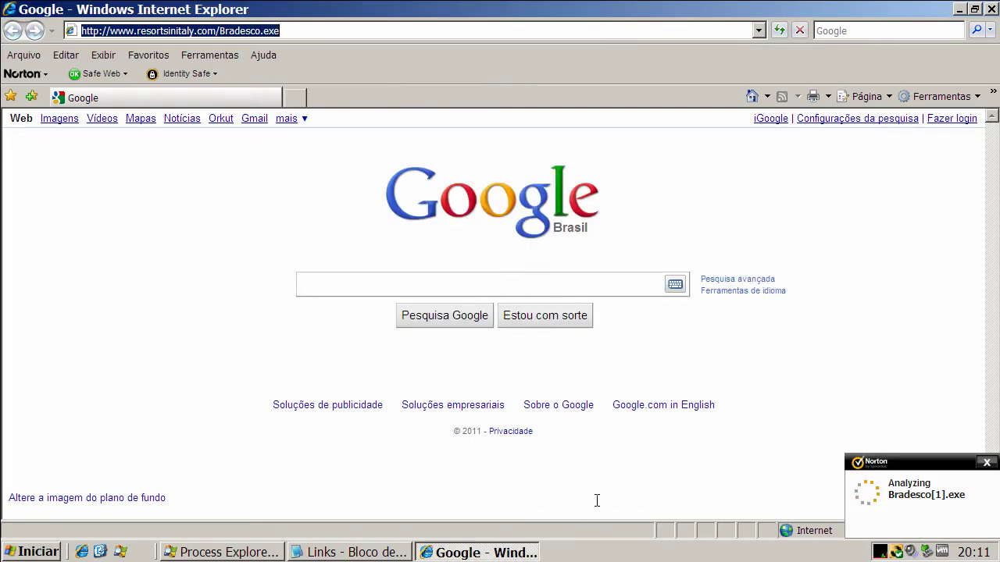
{"action": "left_click", "coordinate": [906, 531]}
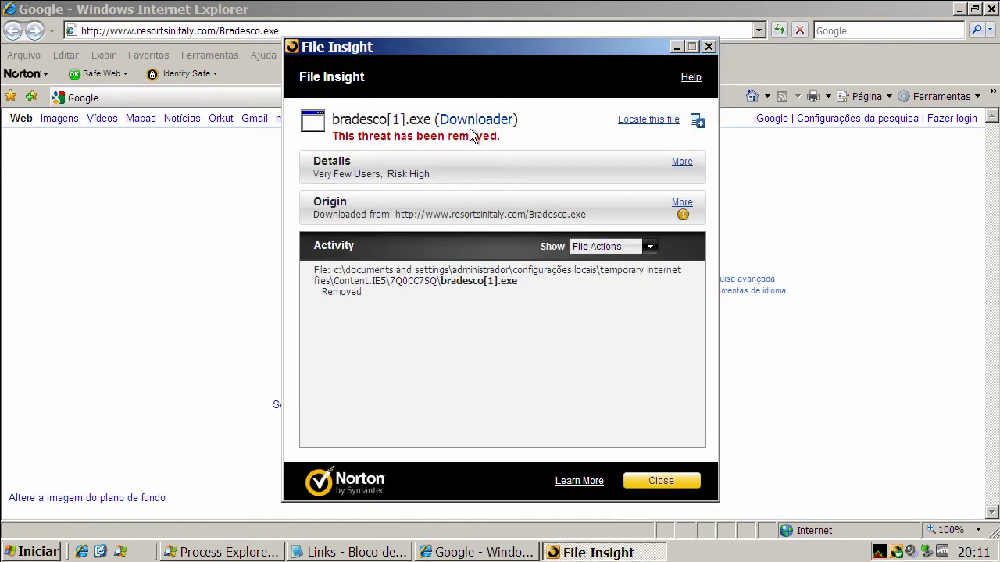
{"action": "left_click", "coordinate": [708, 46]}
Copy the fifth malware link, xppclapgirl.com/udv.exe, from the Links file and load it in Internet Explorer
{"action": "left_click", "coordinate": [342, 553]}
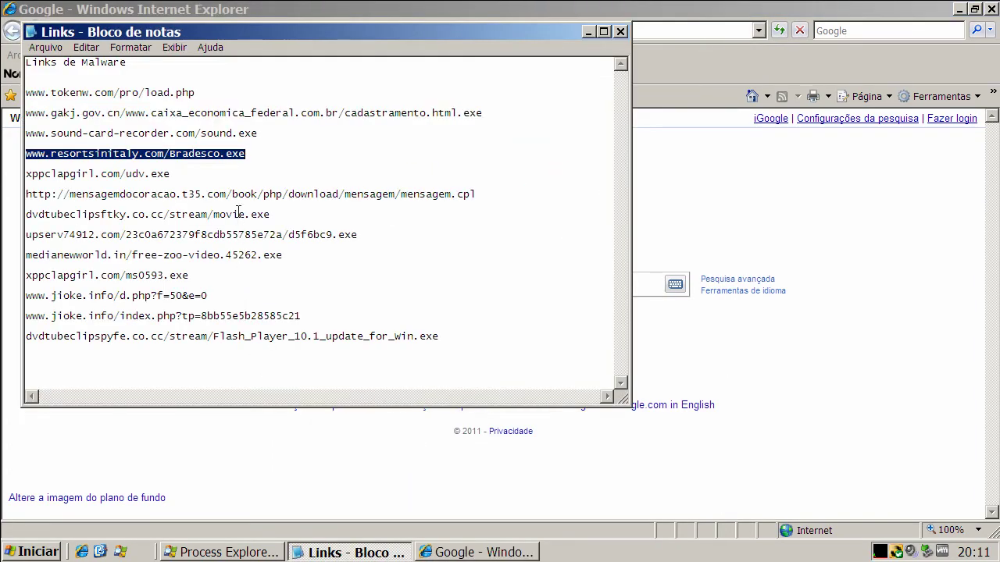
{"action": "double_click", "coordinate": [131, 174]}
{"action": "right_click", "coordinate": [132, 173]}
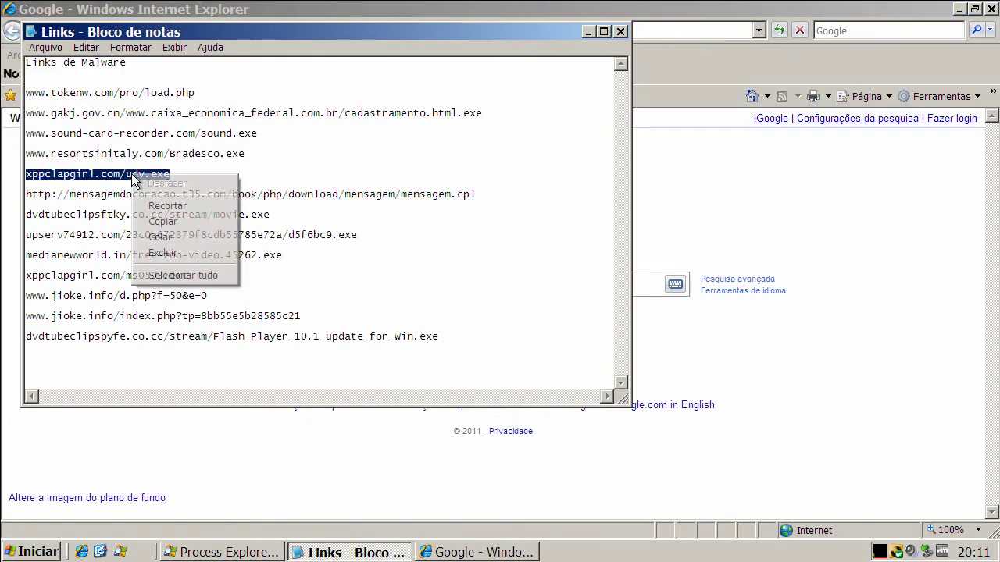
{"action": "left_click", "coordinate": [161, 221]}
{"action": "left_click", "coordinate": [588, 31]}
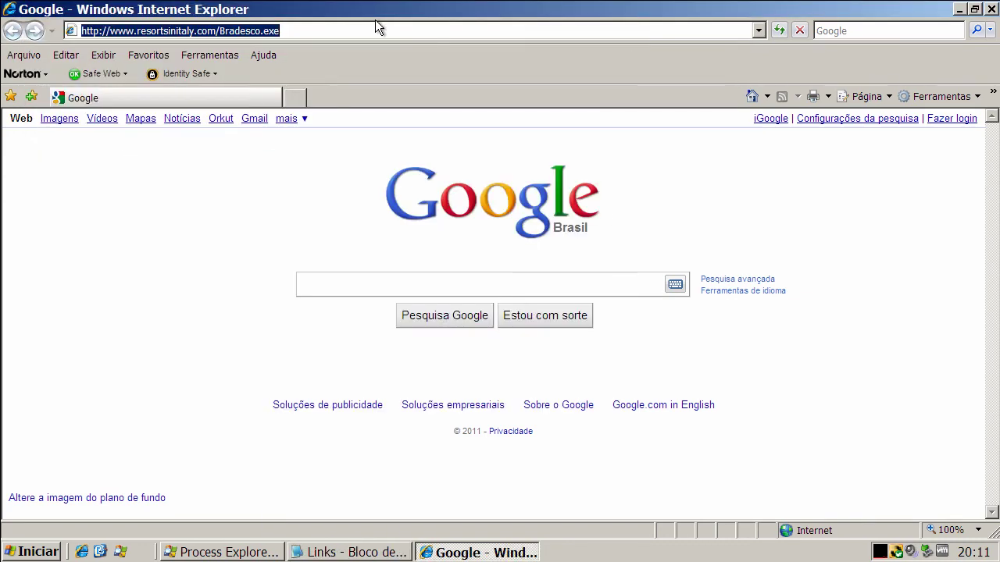
{"action": "key", "text": "ctrl+v"}
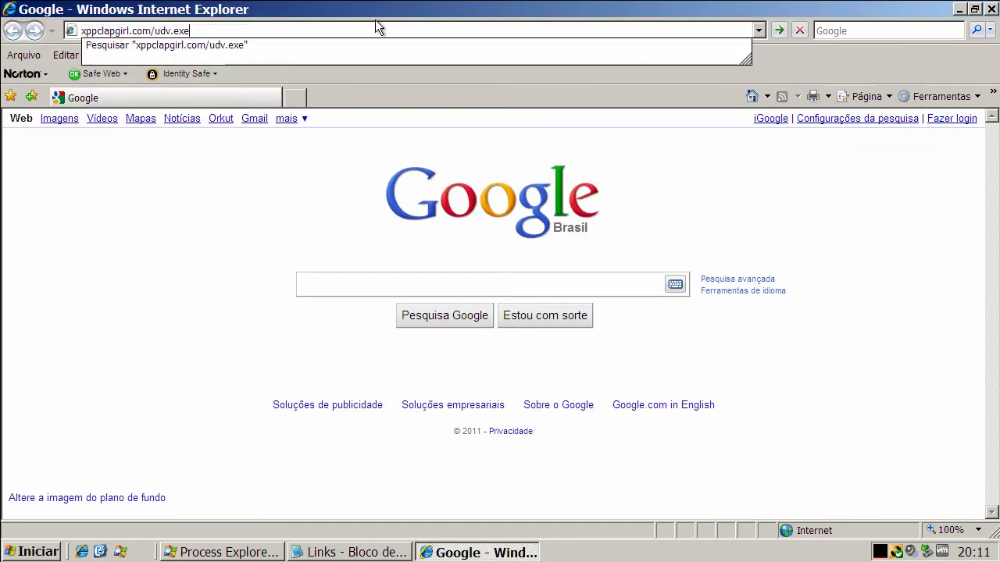
{"action": "key", "text": "Return"}
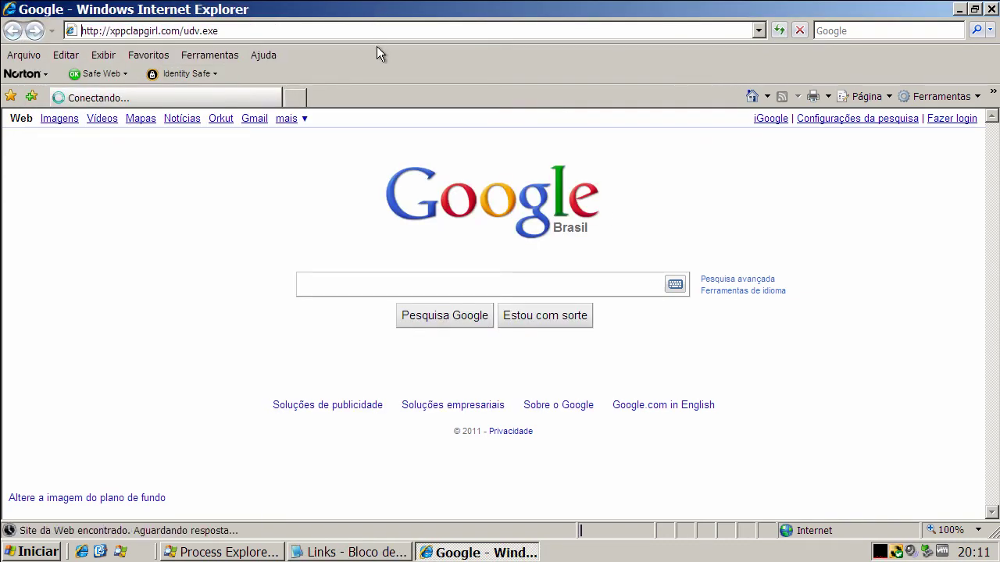
Try to run udv.exe despite the unverified publisher and view the details of Norton's alert for it
{"action": "left_click", "coordinate": [488, 281]}
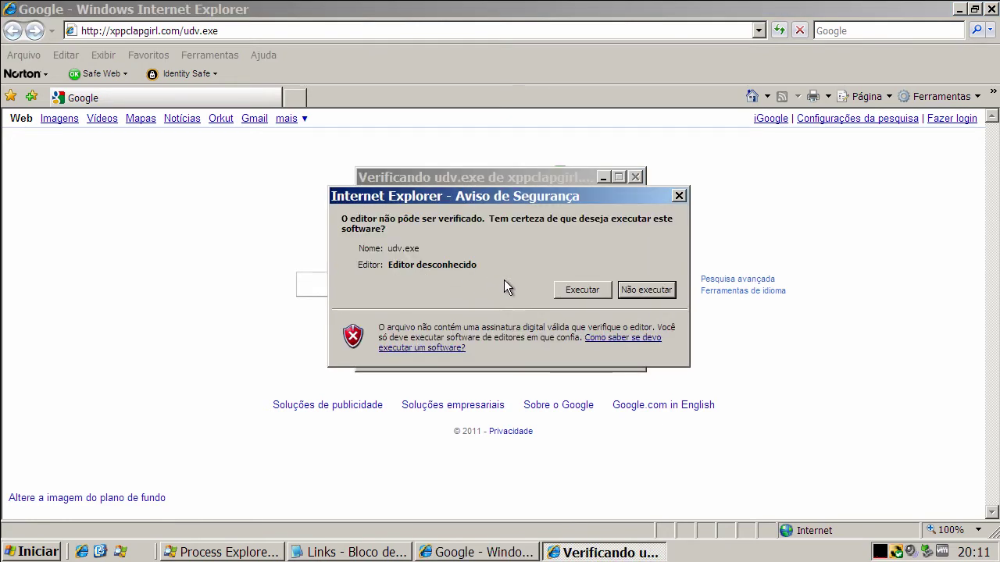
{"action": "left_click", "coordinate": [576, 290]}
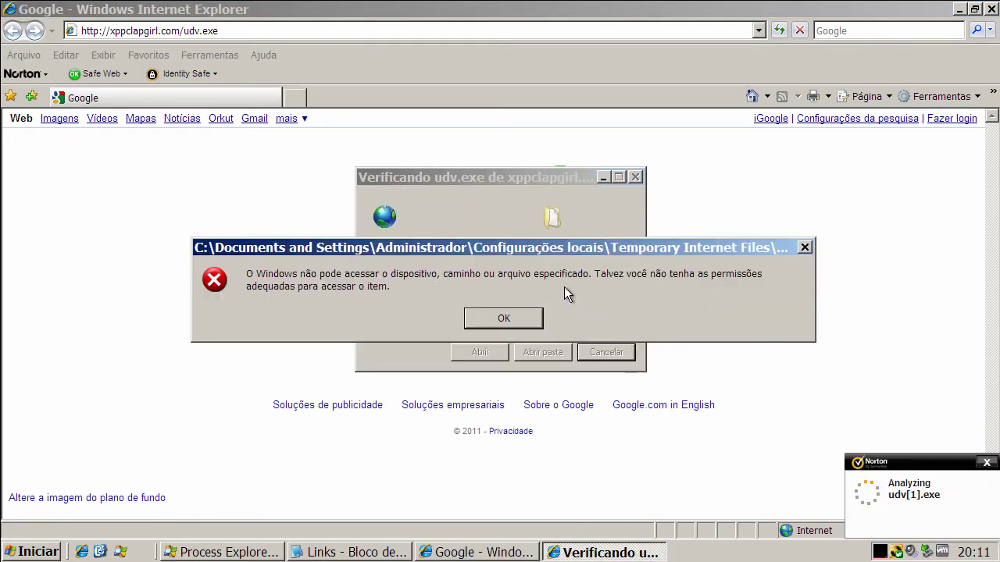
{"action": "left_click", "coordinate": [521, 316]}
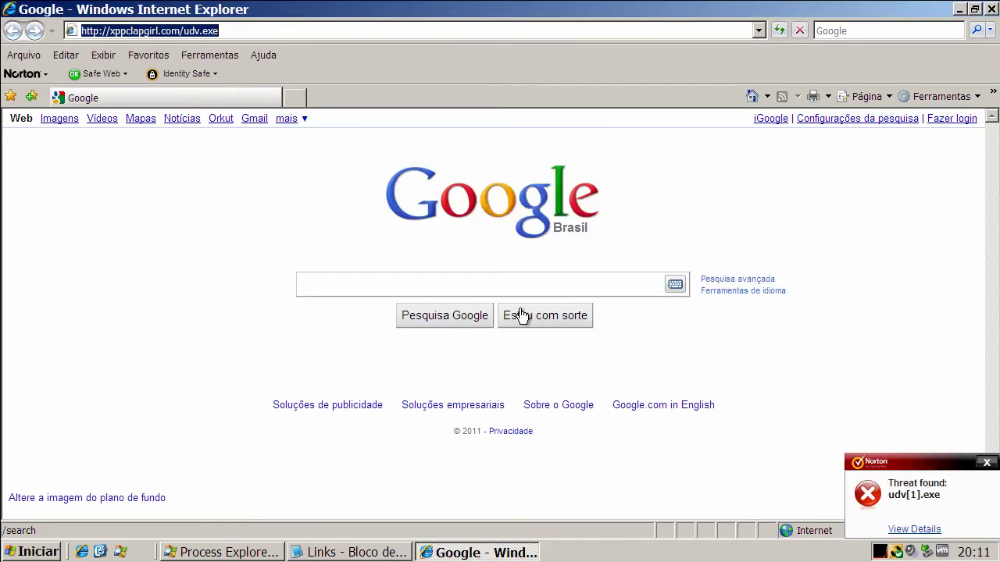
{"action": "left_click", "coordinate": [924, 533]}
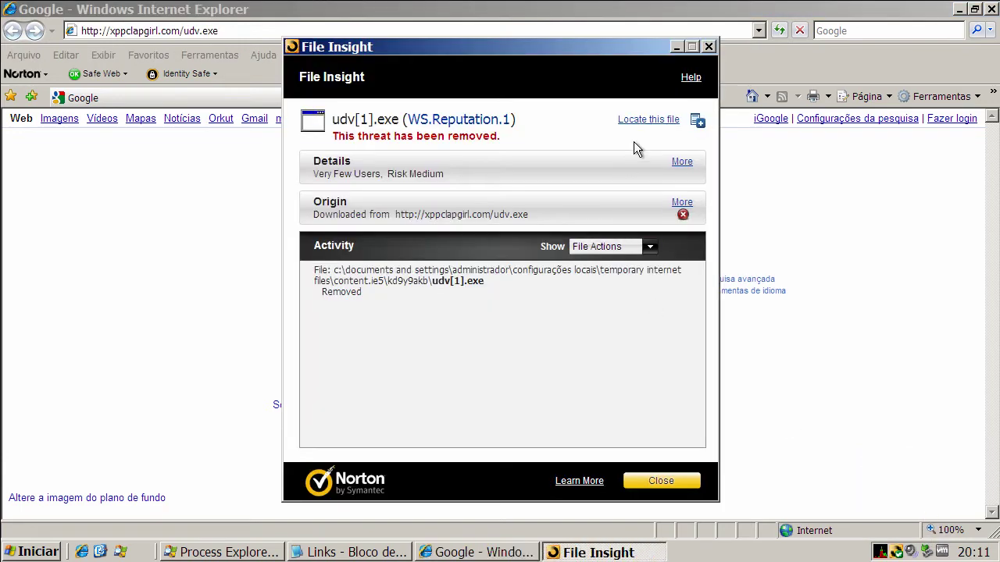
{"action": "left_click", "coordinate": [707, 47]}
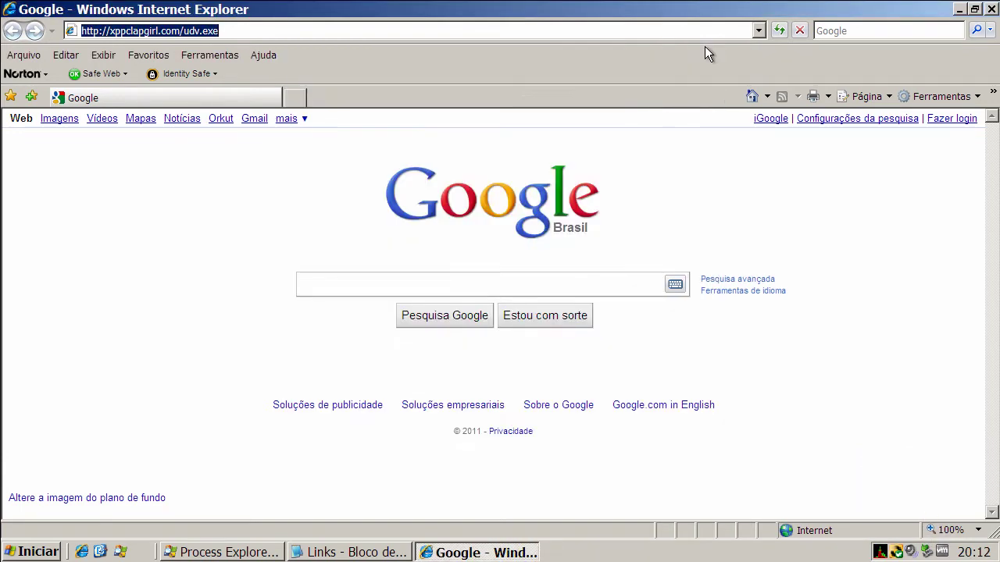
{"action": "left_click", "coordinate": [328, 553]}
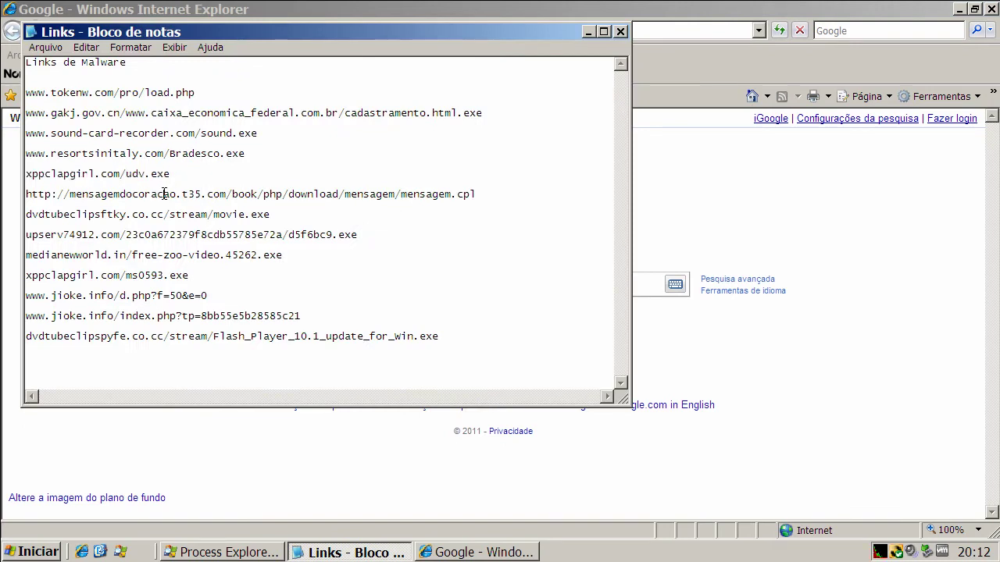
{"action": "double_click", "coordinate": [164, 194]}
{"action": "right_click", "coordinate": [164, 194]}
{"action": "left_click", "coordinate": [209, 242]}
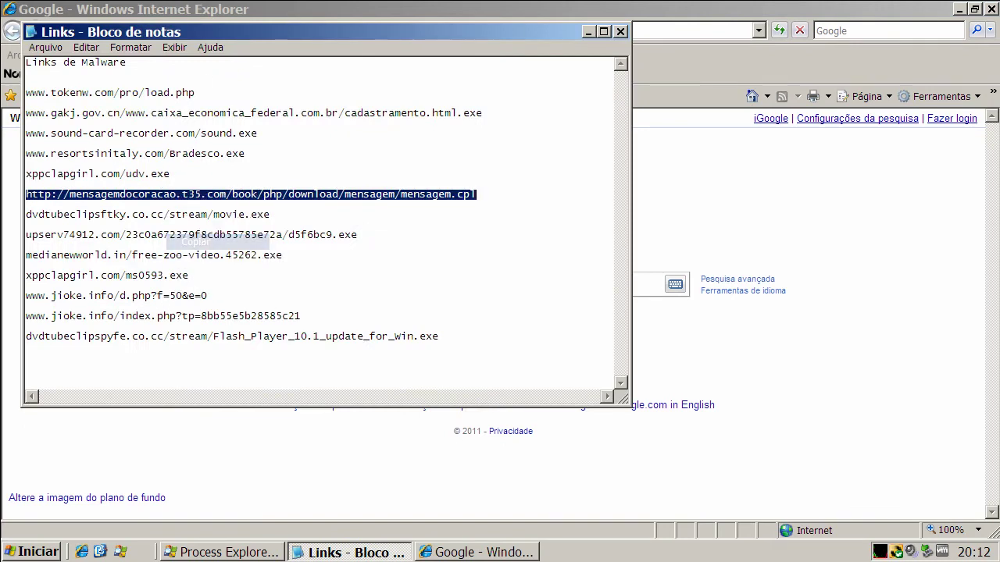
{"action": "left_click", "coordinate": [588, 32]}
{"action": "left_click", "coordinate": [331, 28]}
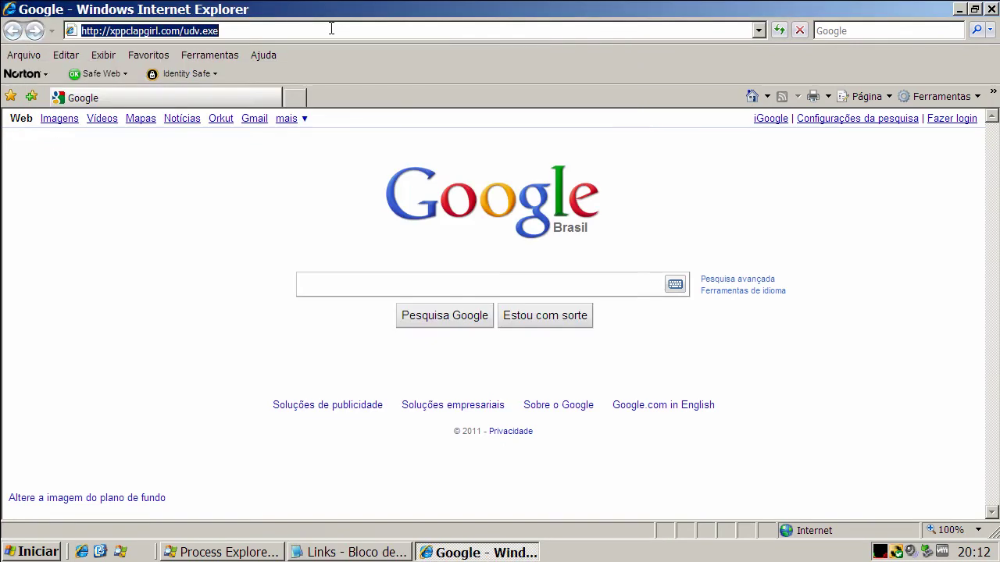
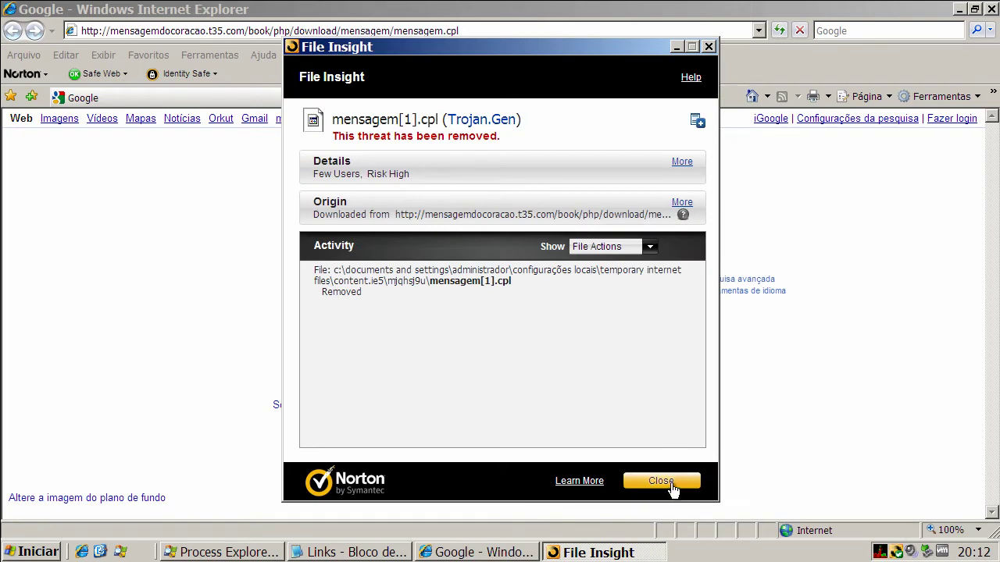
{"action": "left_click", "coordinate": [661, 481]}
Copy the seventh malware link, dvdtubeclipsftky.co.cc/stream/movie.exe, from the Links file and load it in Internet Explorer
{"action": "left_click", "coordinate": [375, 552]}
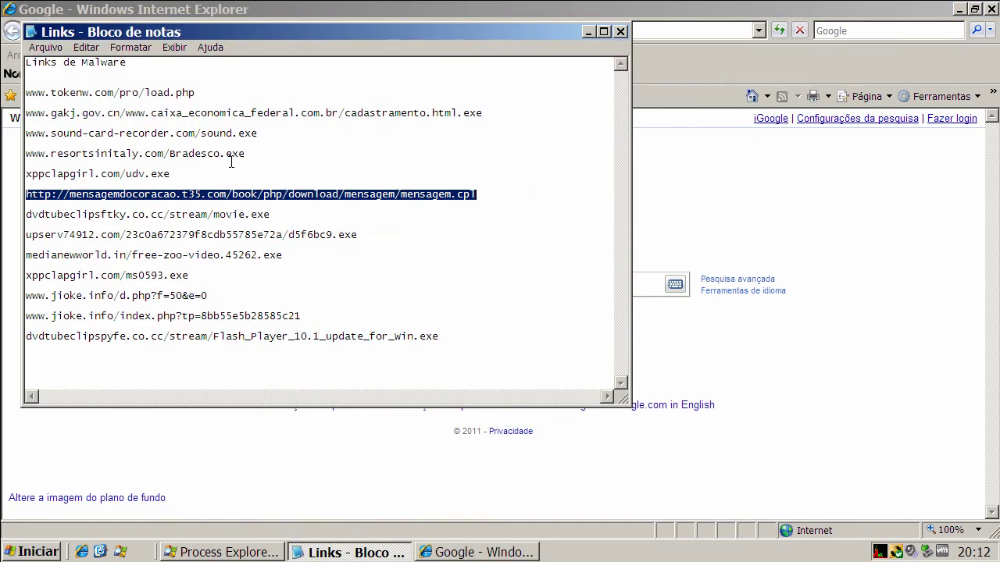
{"action": "double_click", "coordinate": [230, 212]}
{"action": "right_click", "coordinate": [230, 213]}
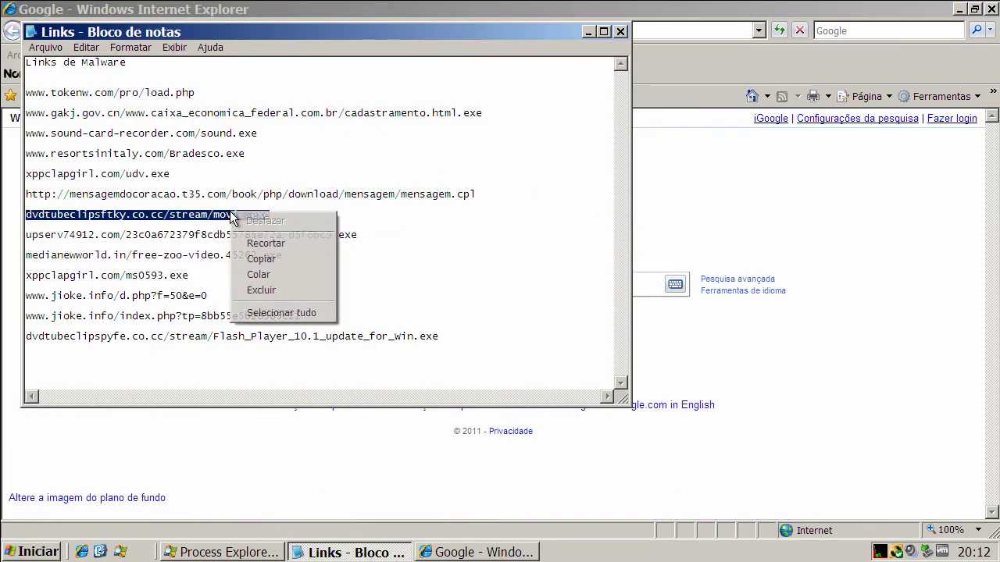
{"action": "left_click", "coordinate": [266, 260]}
{"action": "left_click", "coordinate": [588, 32]}
{"action": "left_click", "coordinate": [286, 30]}
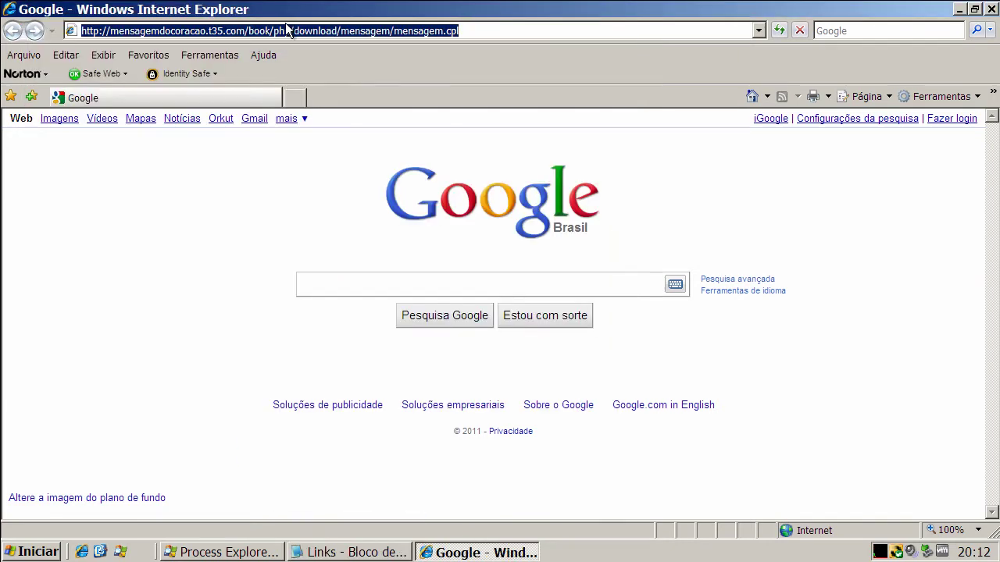
{"action": "key", "text": "ctrl+v"}
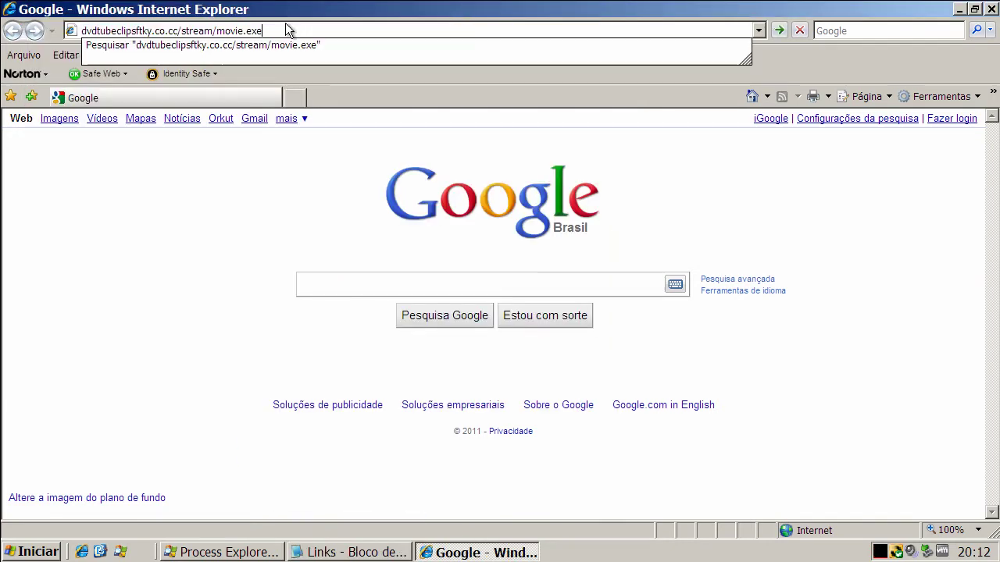
{"action": "key", "text": "Return"}
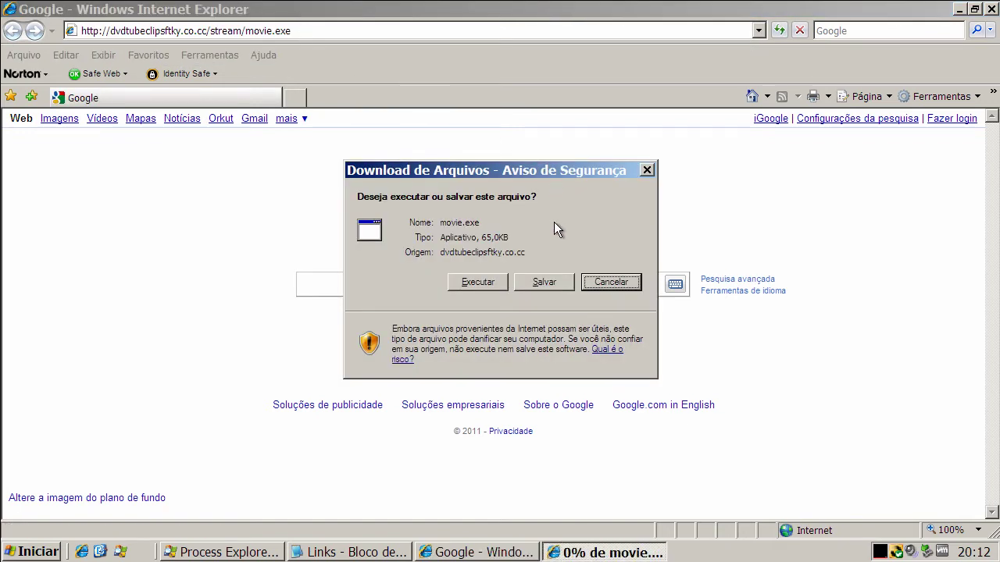
Save movie.exe to Meus documentos, view the details of Norton's alert in File Insight, and try to run the downloaded file
{"action": "left_click", "coordinate": [564, 281]}
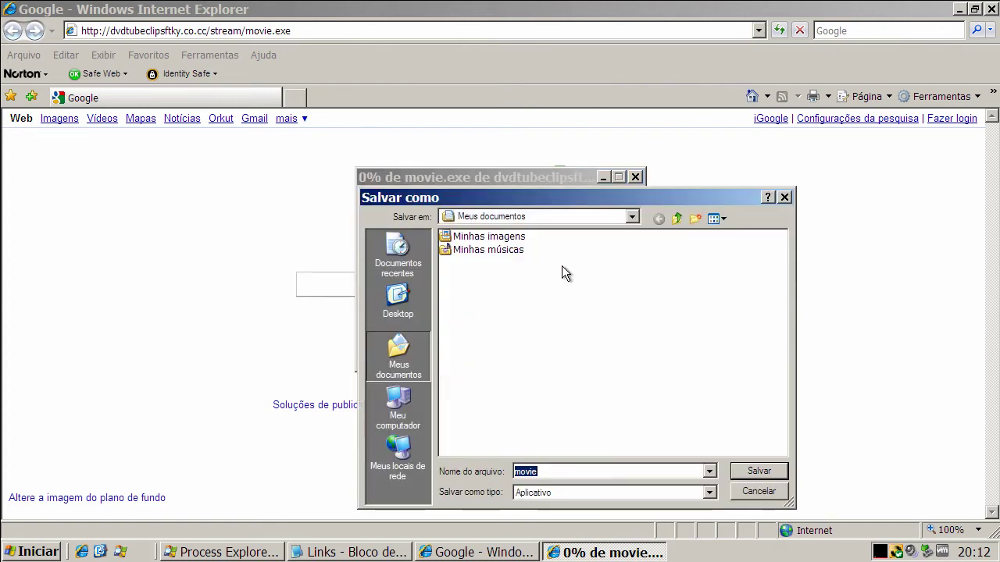
{"action": "left_click", "coordinate": [758, 471]}
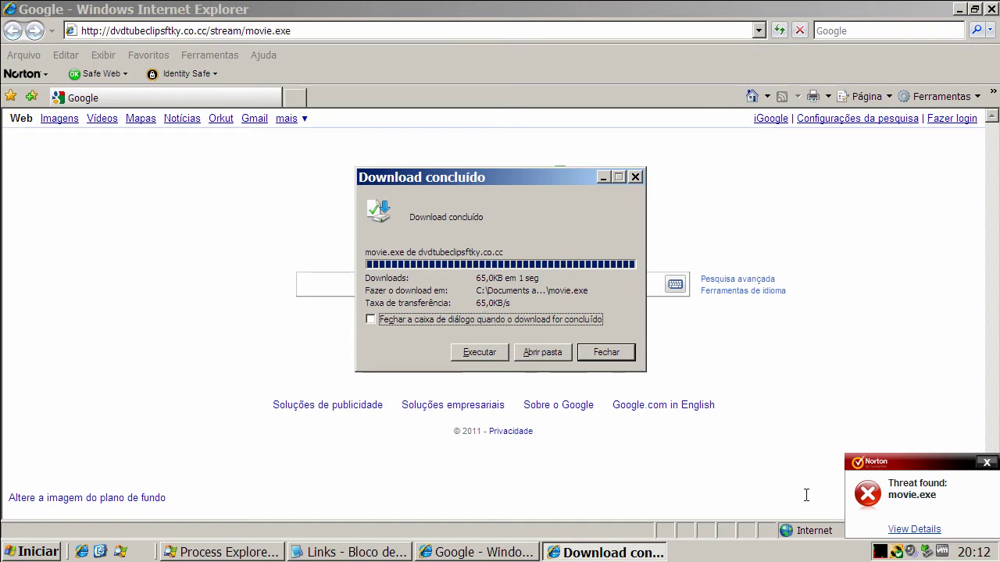
{"action": "left_click", "coordinate": [910, 535]}
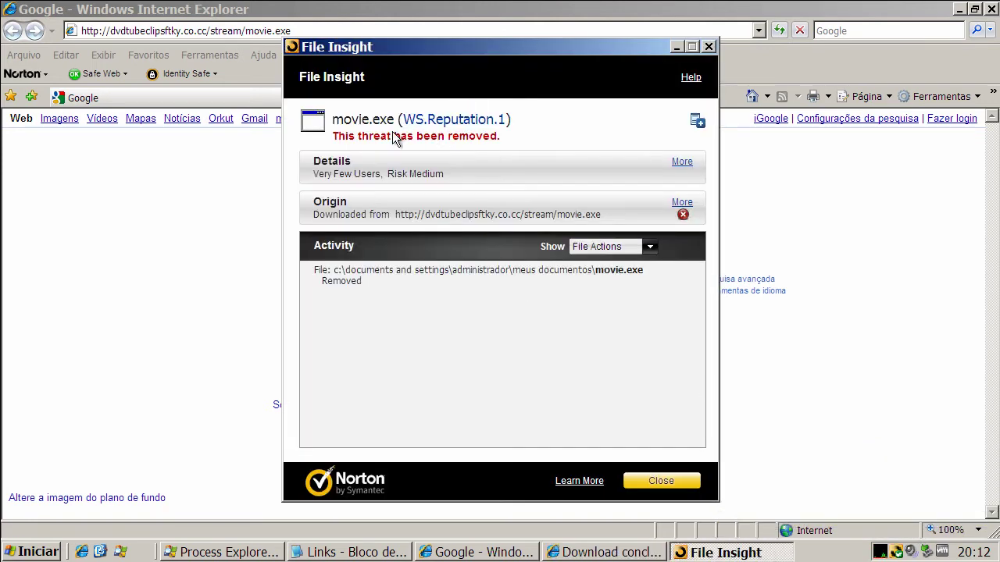
{"action": "left_click", "coordinate": [709, 46]}
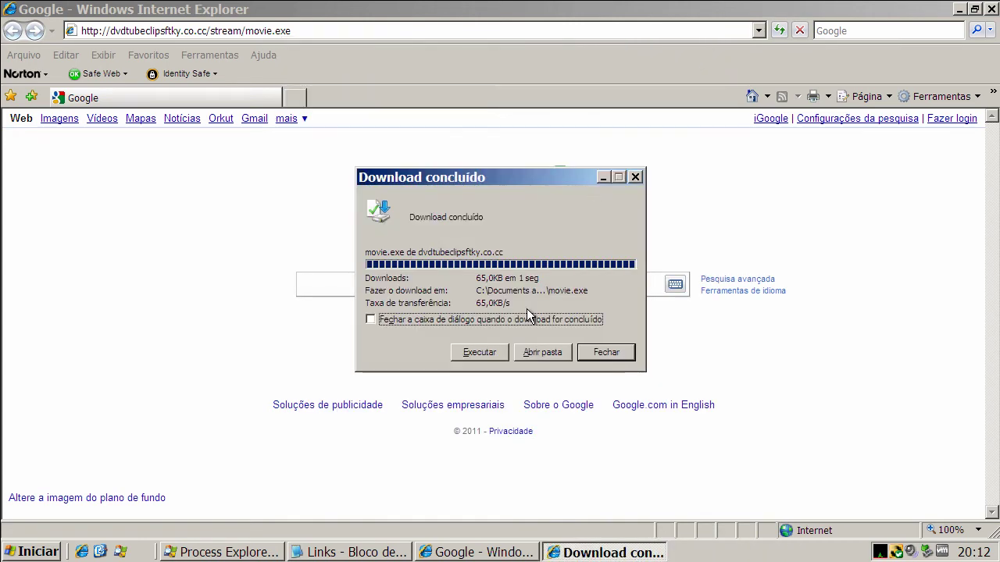
{"action": "left_click", "coordinate": [490, 357]}
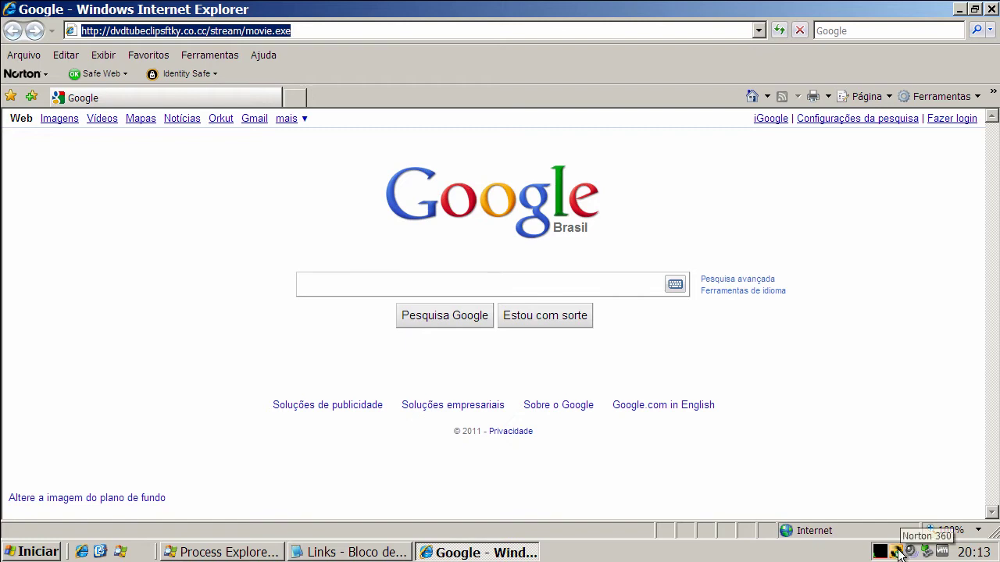
Copy the eighth malware link, upserv74912.com/23c0a672379f8cdb55785e72a/d5f6bc9.exe, from the Links file and load it in Internet Explorer
{"action": "left_click", "coordinate": [352, 553]}
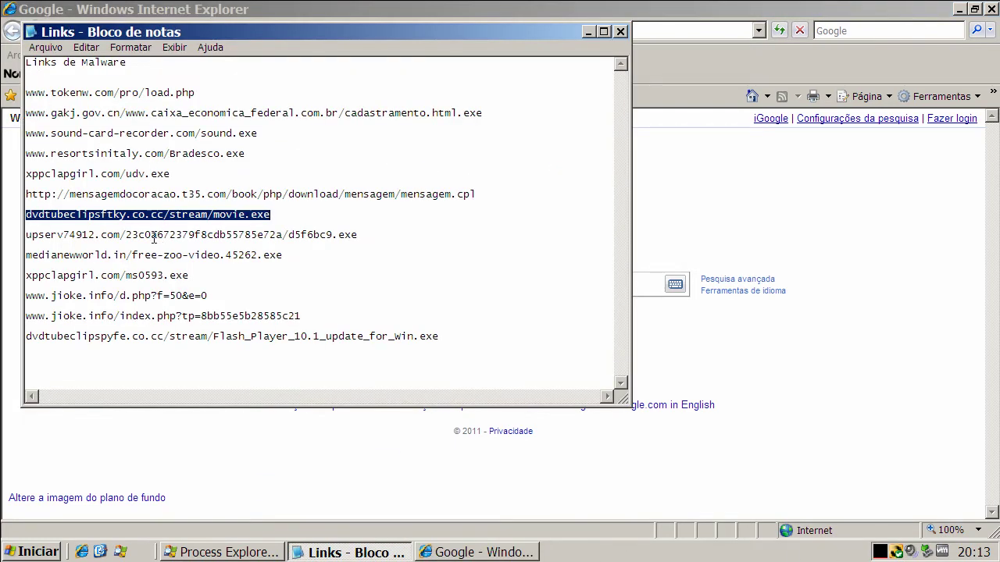
{"action": "double_click", "coordinate": [154, 236]}
{"action": "right_click", "coordinate": [154, 237]}
{"action": "left_click", "coordinate": [186, 283]}
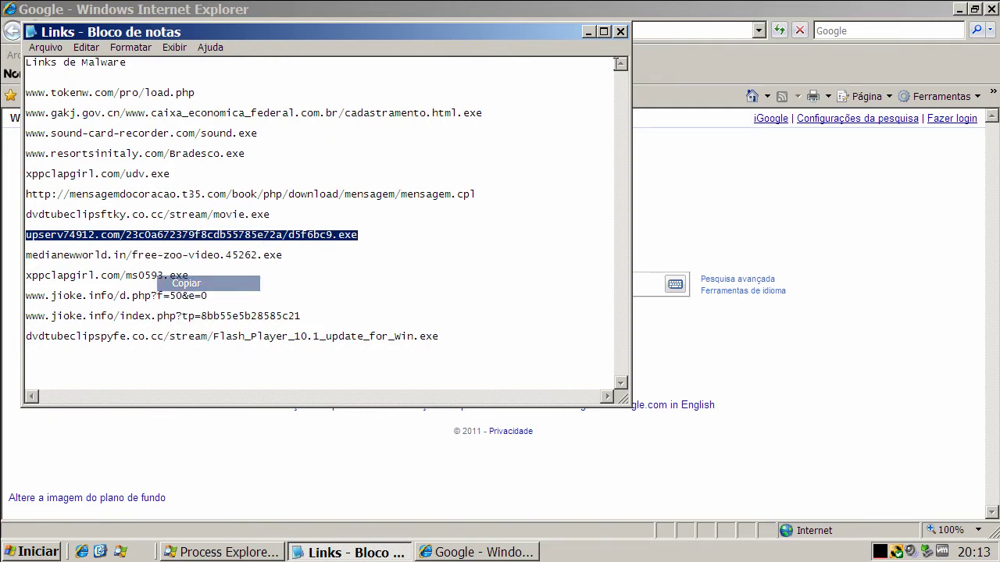
{"action": "left_click", "coordinate": [589, 32]}
{"action": "left_click", "coordinate": [335, 32]}
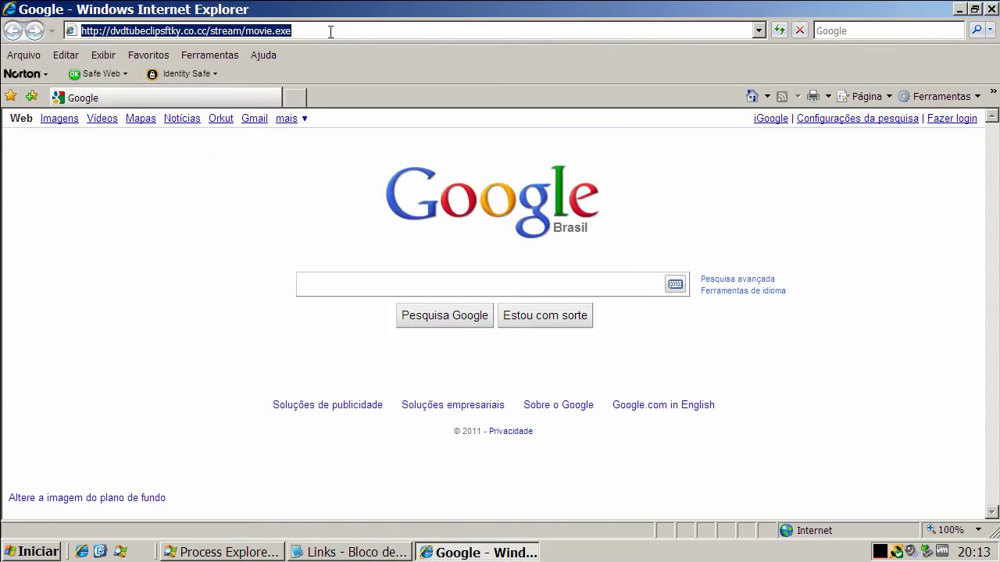
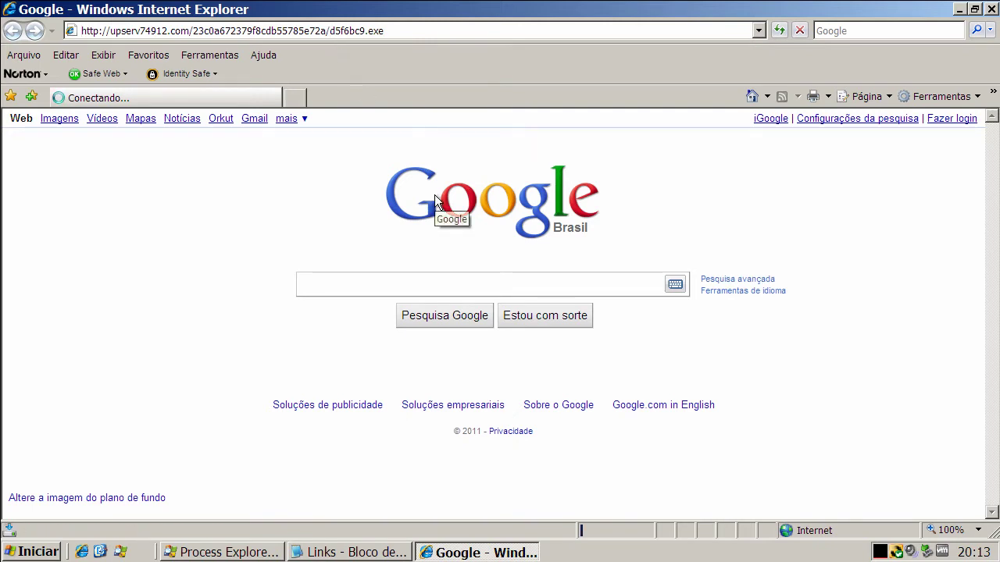
Try to run d5f6bc9.exe straight from the download prompt, and dismiss the Windows error and Norton's threat alert
{"action": "left_click", "coordinate": [476, 280]}
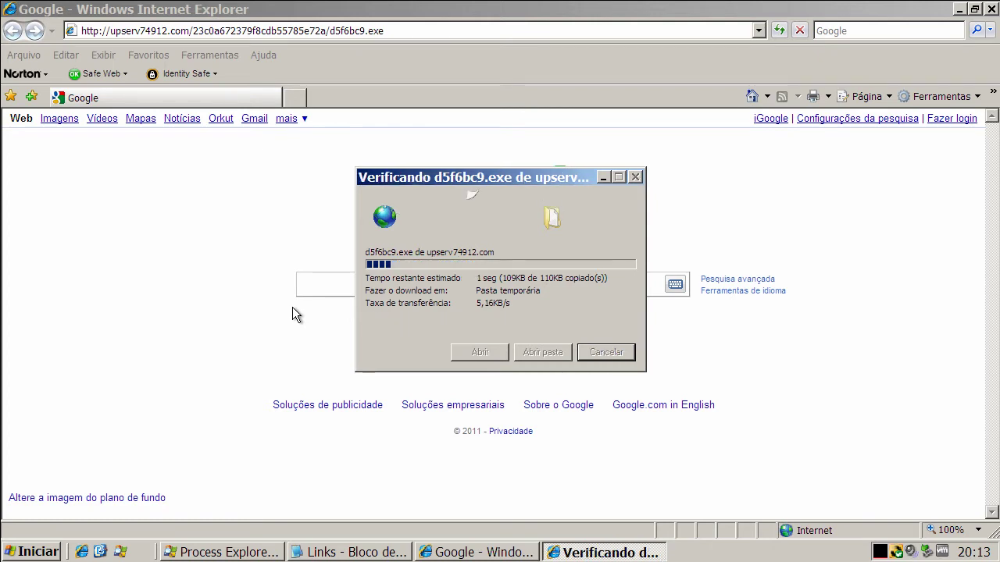
{"action": "left_click", "coordinate": [577, 281]}
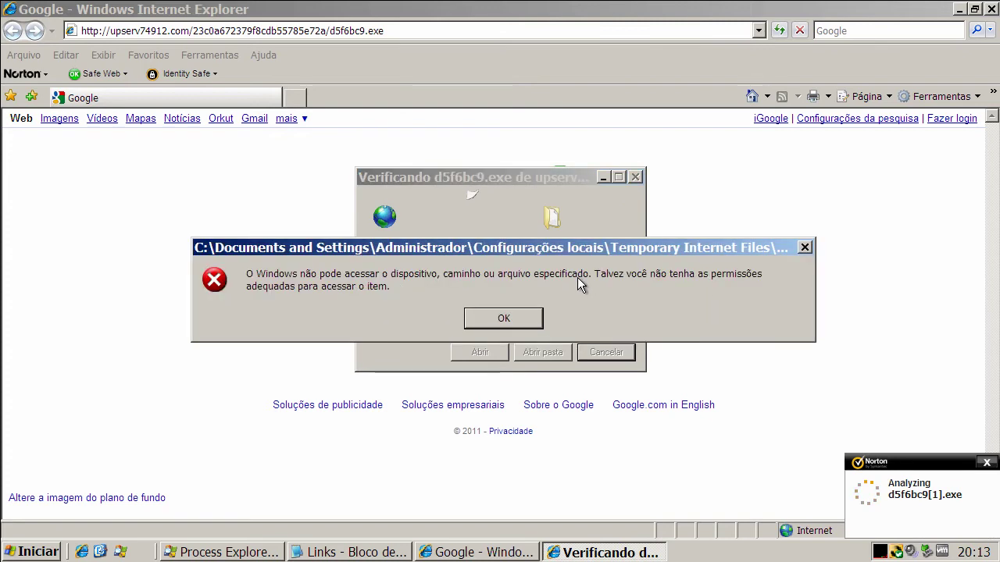
{"action": "left_click", "coordinate": [519, 316]}
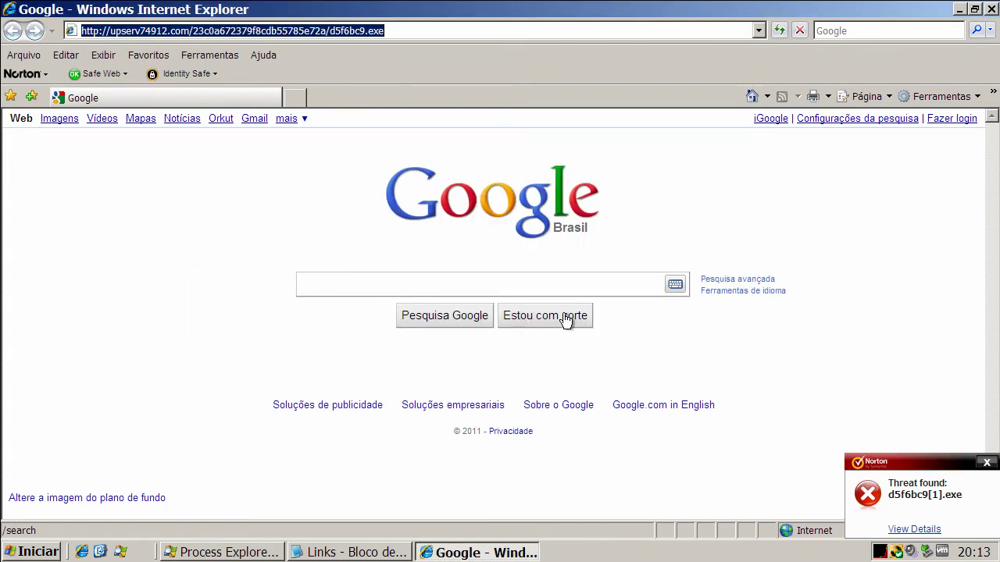
{"action": "left_click", "coordinate": [986, 463]}
Copy the ninth malware link, medianewworld.in/free-zoo-video.45262.exe, from the Links file and load it in Internet Explorer
{"action": "left_click", "coordinate": [380, 558]}
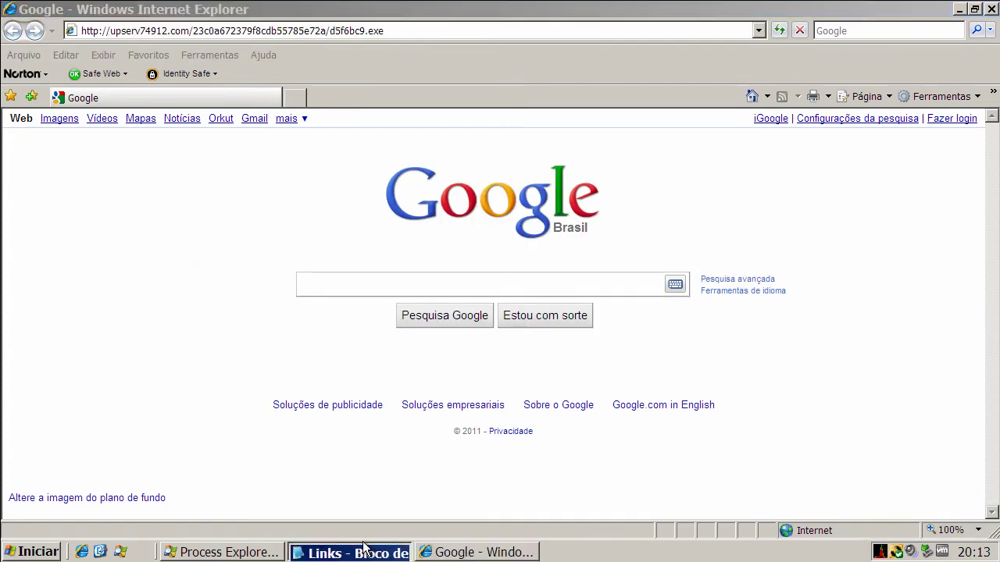
{"action": "double_click", "coordinate": [140, 255]}
{"action": "right_click", "coordinate": [139, 254]}
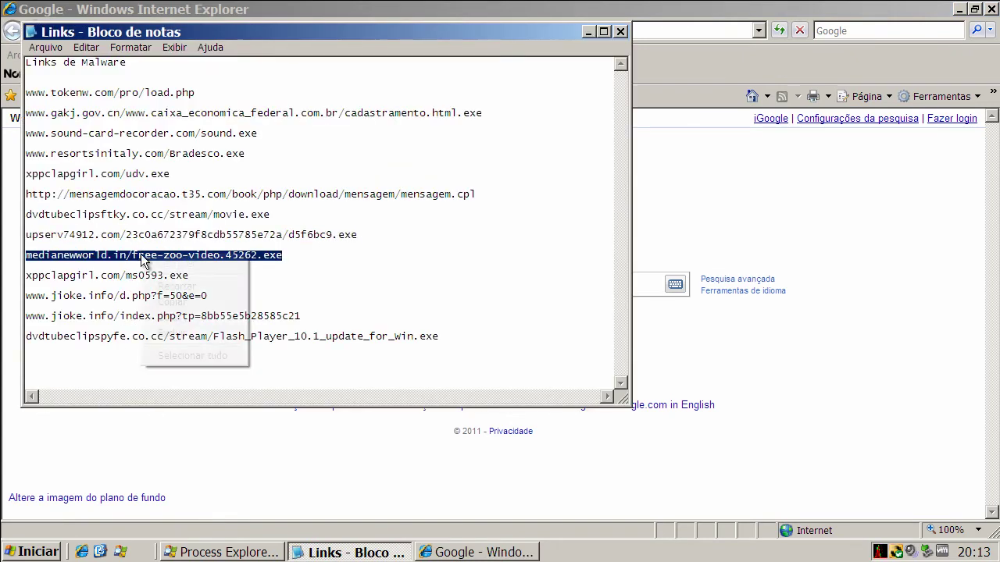
{"action": "left_click", "coordinate": [172, 301]}
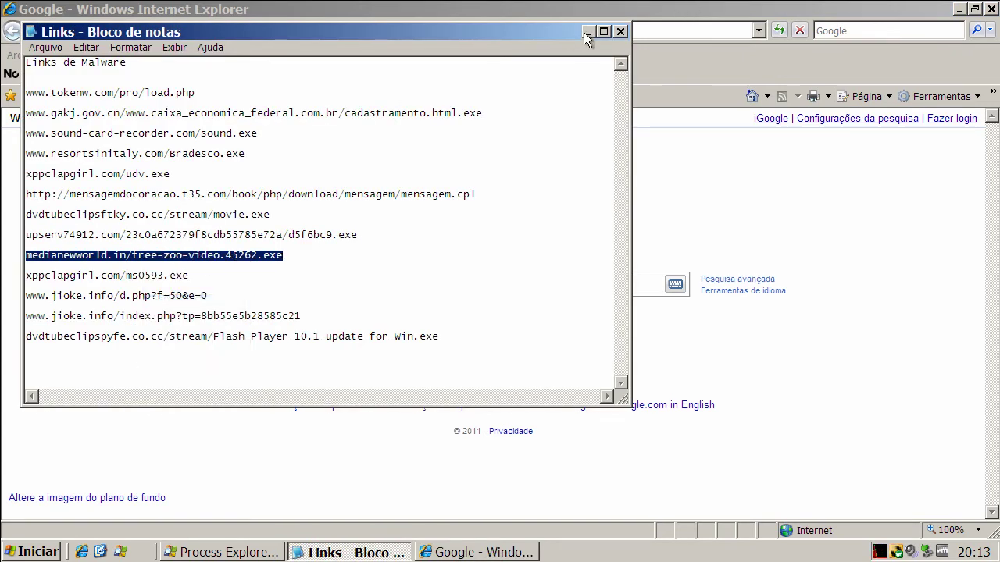
{"action": "left_click", "coordinate": [586, 32]}
{"action": "left_click", "coordinate": [407, 31]}
{"action": "key", "text": "ctrl+v"}
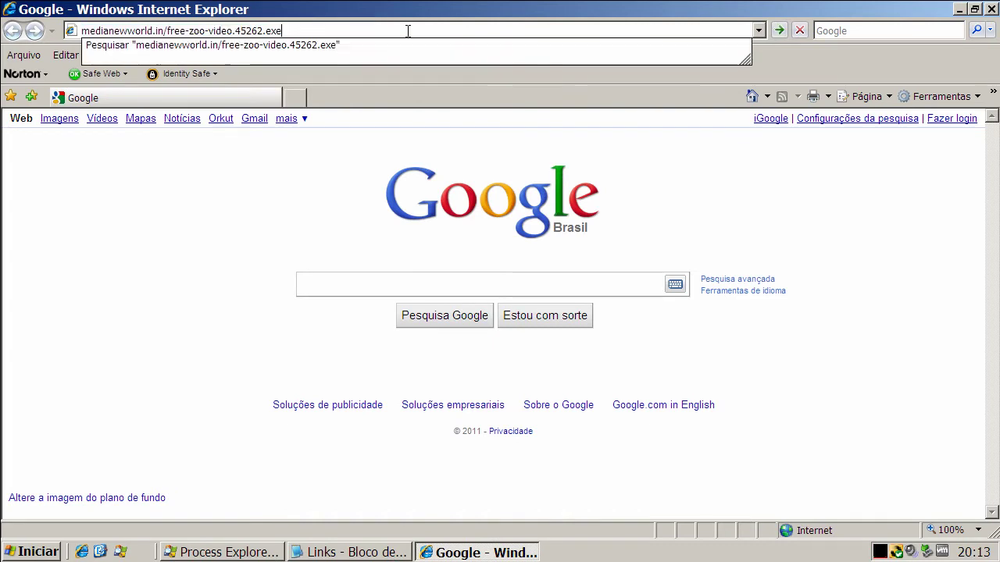
{"action": "key", "text": "Return"}
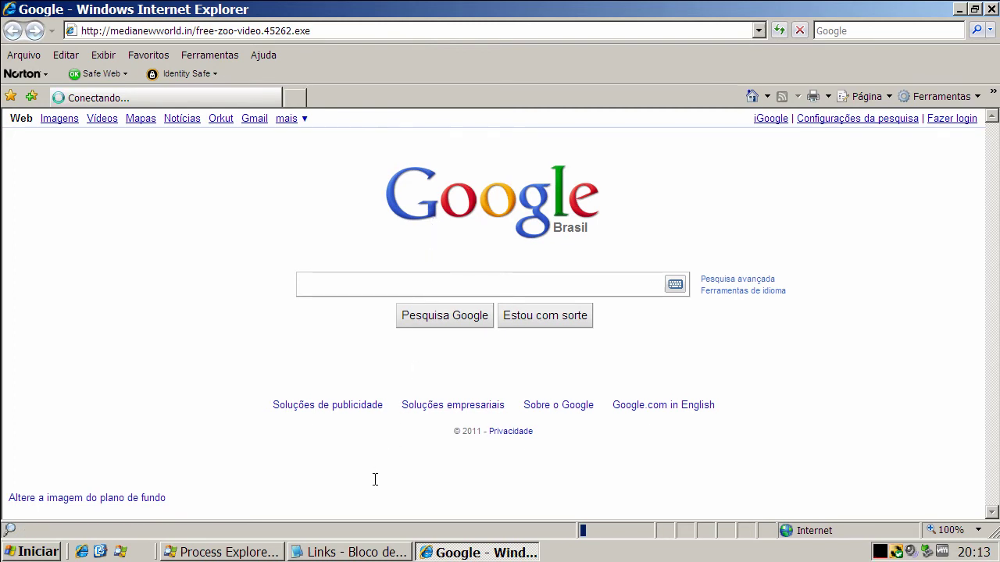
Copy the tenth malware link, xppclapgirl.com/ms0593.exe, from the Links file and load it in a new Internet Explorer tab
{"action": "left_click", "coordinate": [372, 554]}
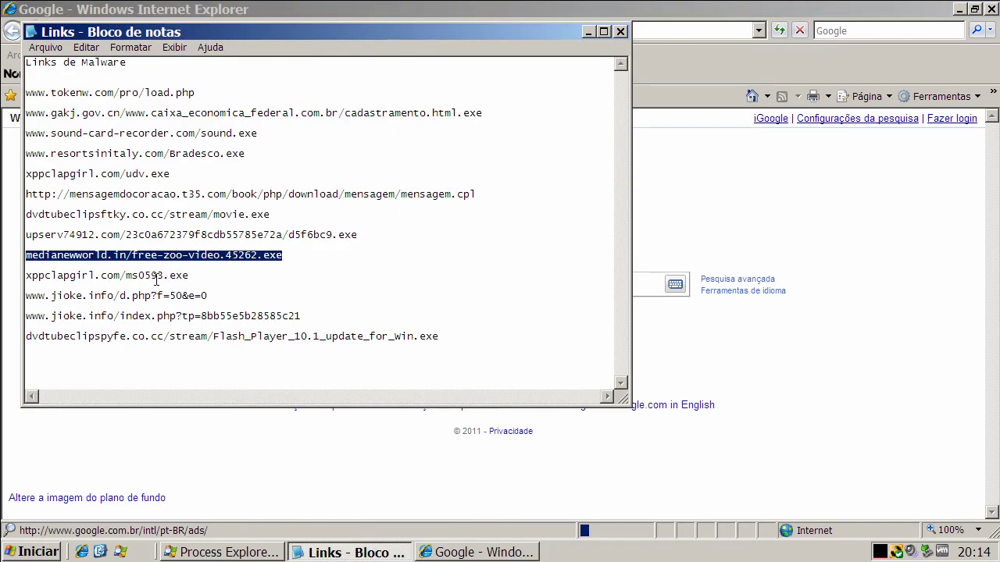
{"action": "double_click", "coordinate": [156, 275]}
{"action": "right_click", "coordinate": [156, 275]}
{"action": "left_click", "coordinate": [187, 321]}
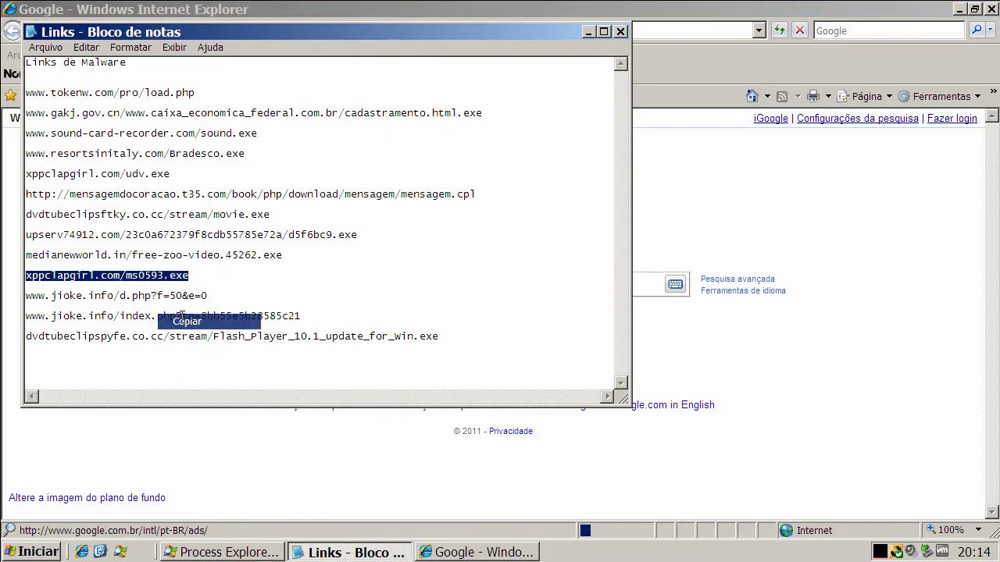
{"action": "left_click", "coordinate": [587, 32]}
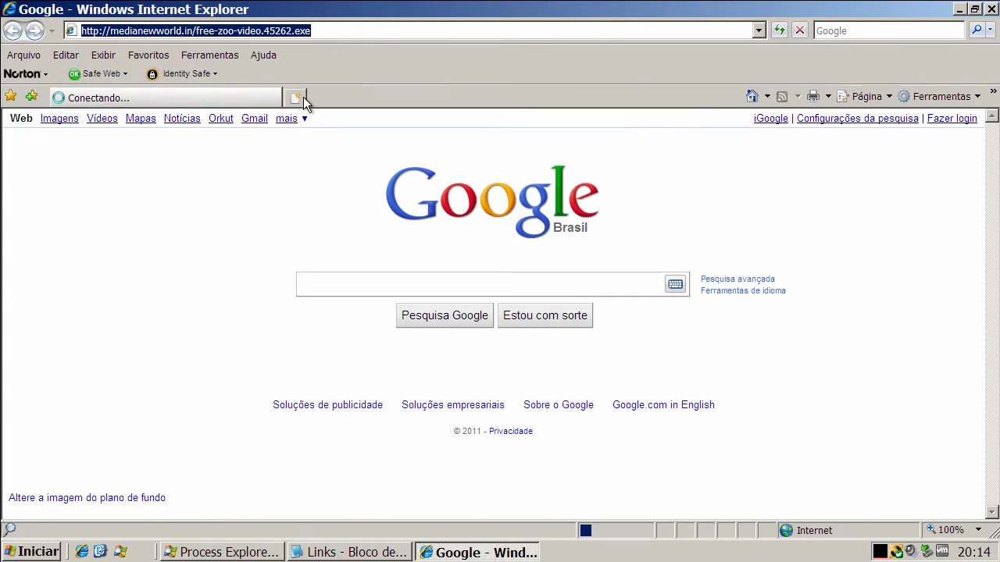
{"action": "left_click", "coordinate": [303, 97]}
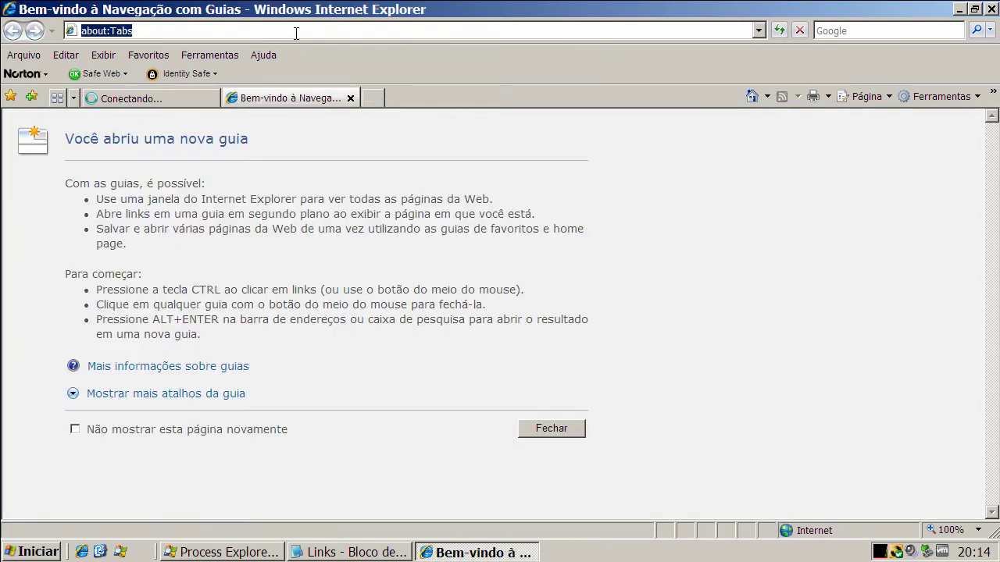
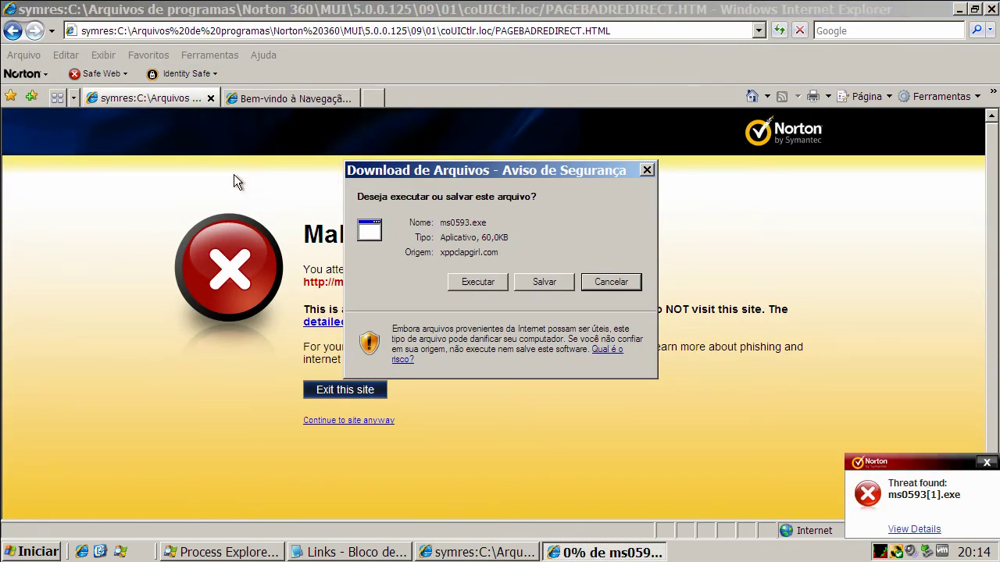
Try to run ms0593.exe, view the details of Norton's alert in File Insight, and close the extra browser tab
{"action": "left_click", "coordinate": [493, 283]}
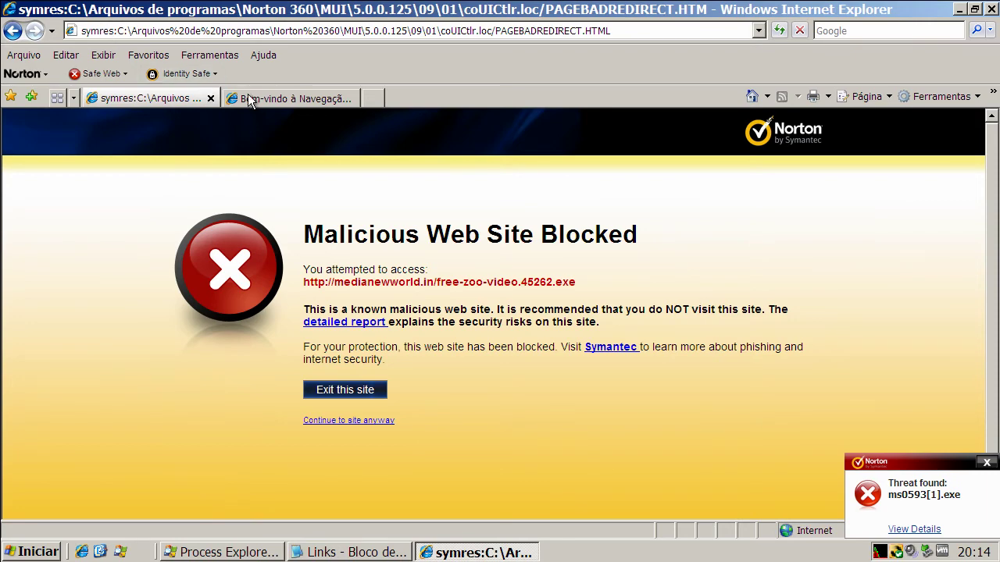
{"action": "left_click", "coordinate": [272, 97]}
{"action": "left_click", "coordinate": [920, 531]}
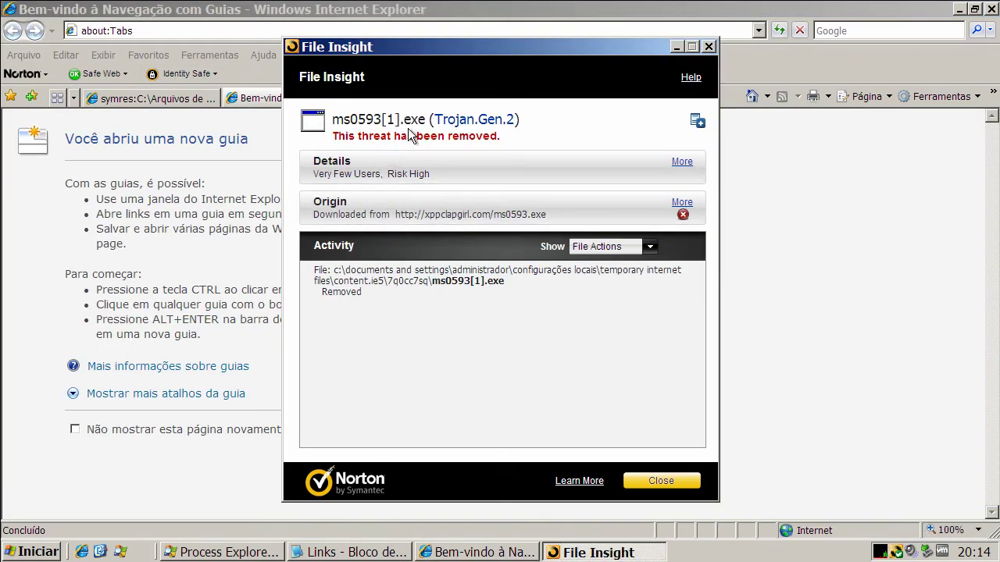
{"action": "left_click", "coordinate": [661, 481]}
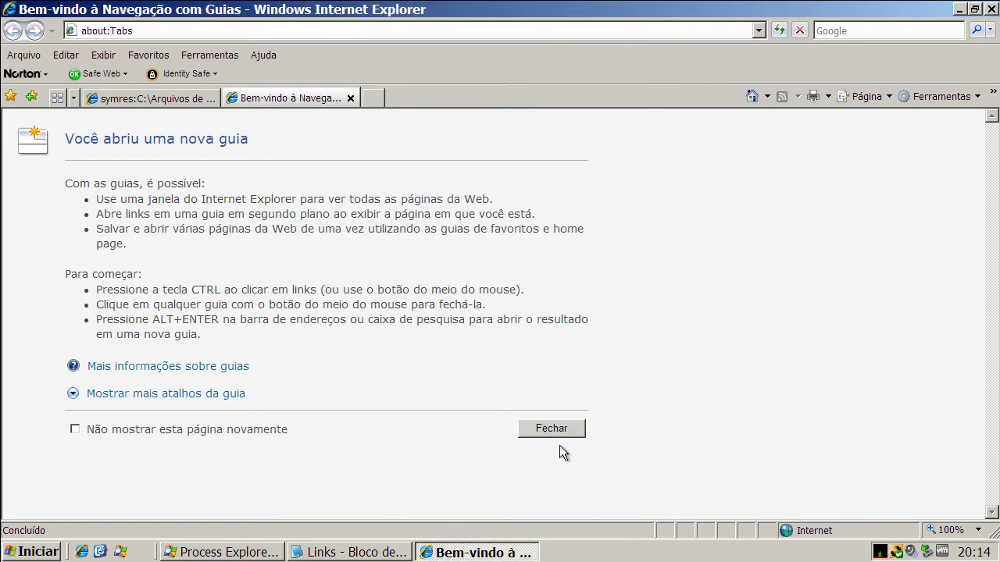
{"action": "left_click", "coordinate": [350, 98]}
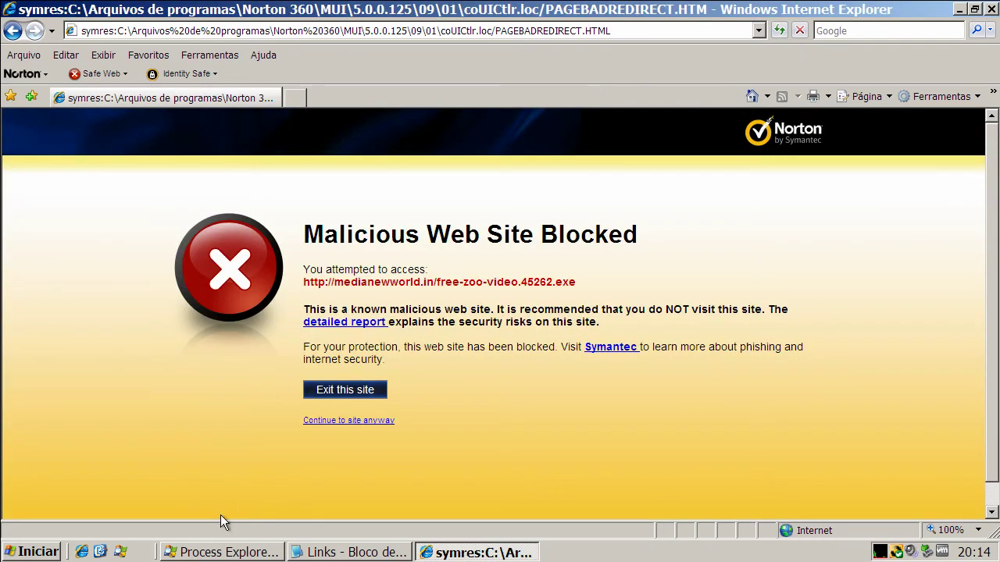
{"action": "left_click", "coordinate": [751, 100]}
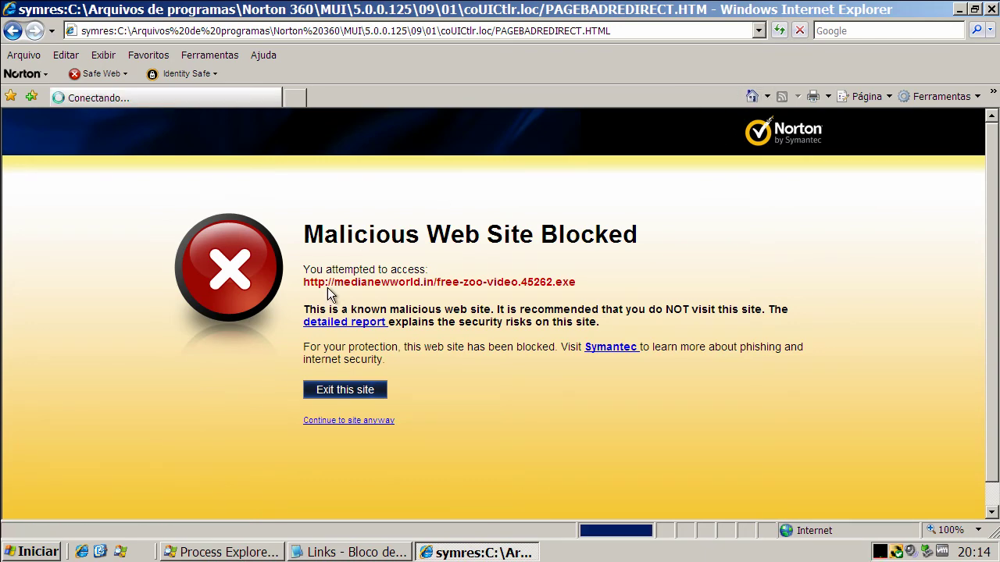
{"action": "left_click", "coordinate": [312, 553]}
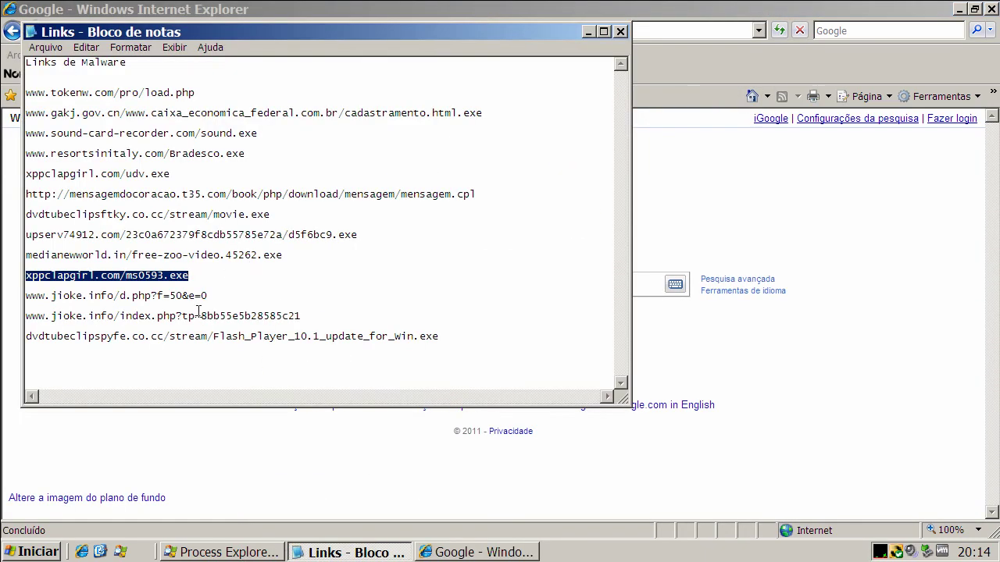
{"action": "left_click_drag", "start_coordinate": [26, 296], "coordinate": [207, 295]}
{"action": "right_click", "coordinate": [185, 297]}
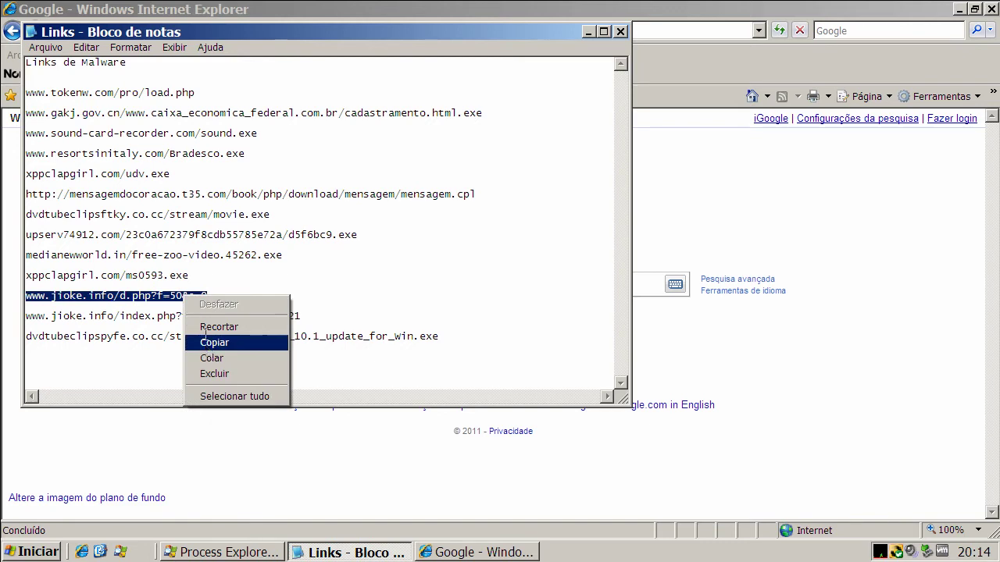
{"action": "left_click", "coordinate": [223, 339]}
{"action": "left_click_drag", "start_coordinate": [198, 32], "coordinate": [228, 137]}
{"action": "left_click", "coordinate": [191, 31]}
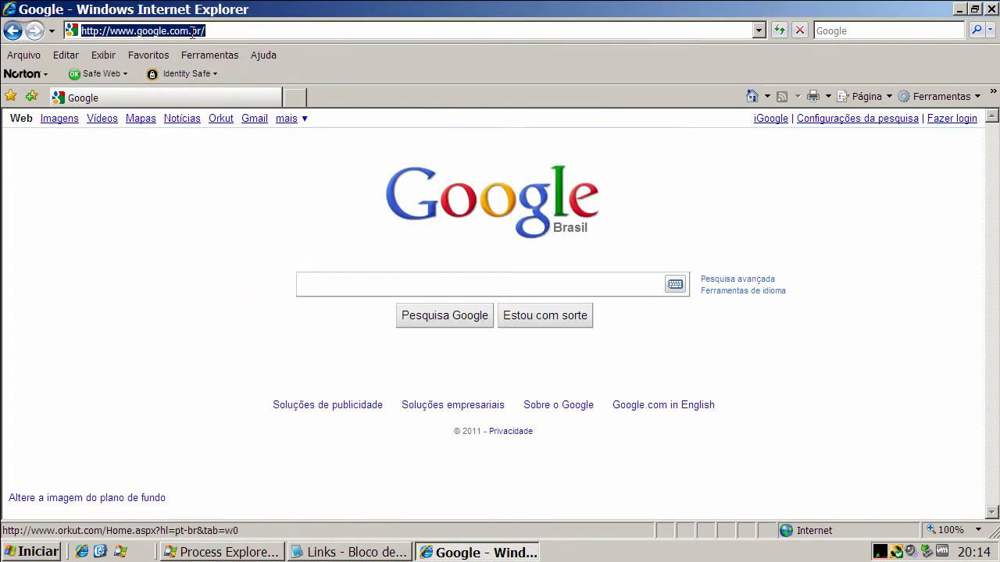
{"action": "key", "text": "ctrl+v"}
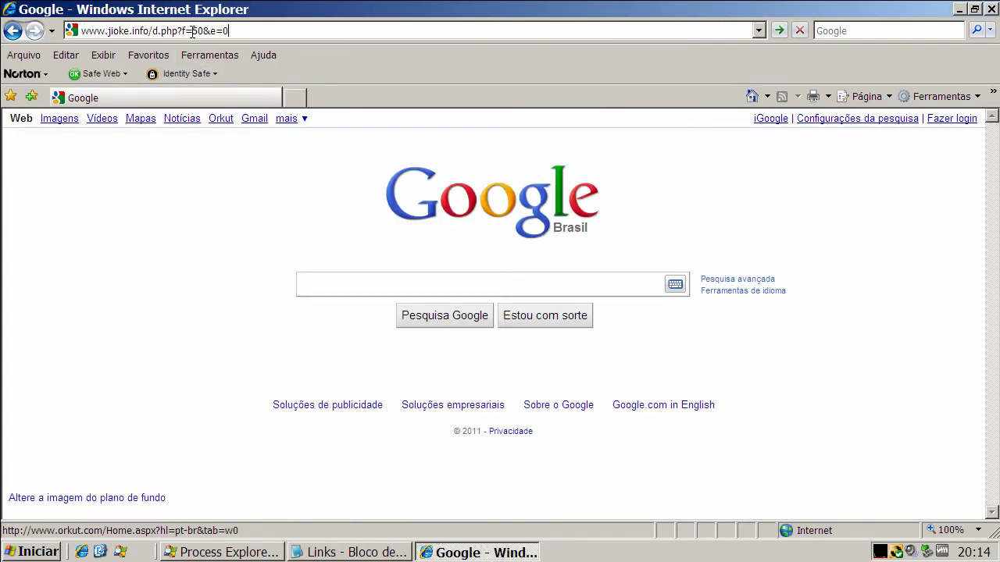
{"action": "key", "text": "Return"}
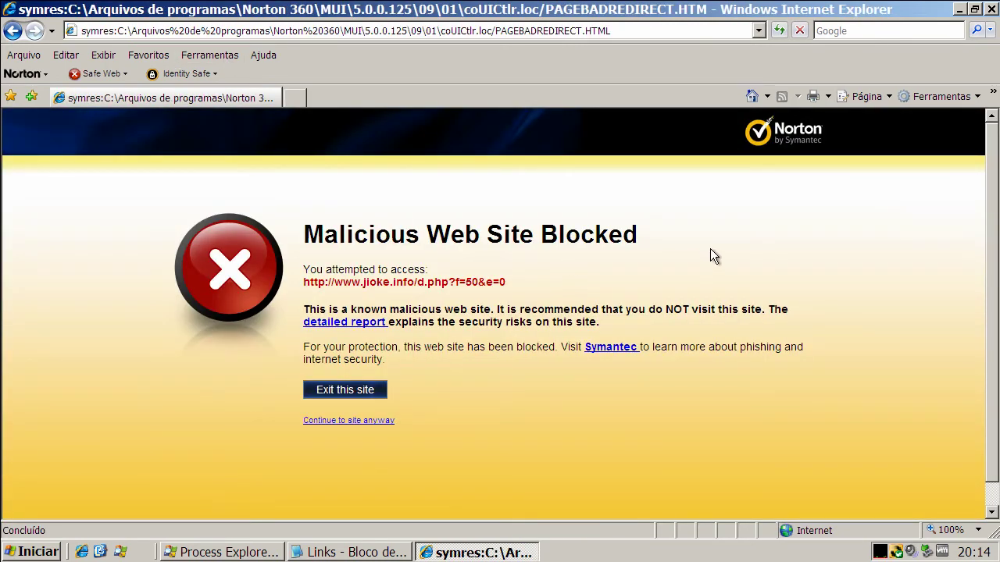
{"action": "left_click", "coordinate": [752, 96]}
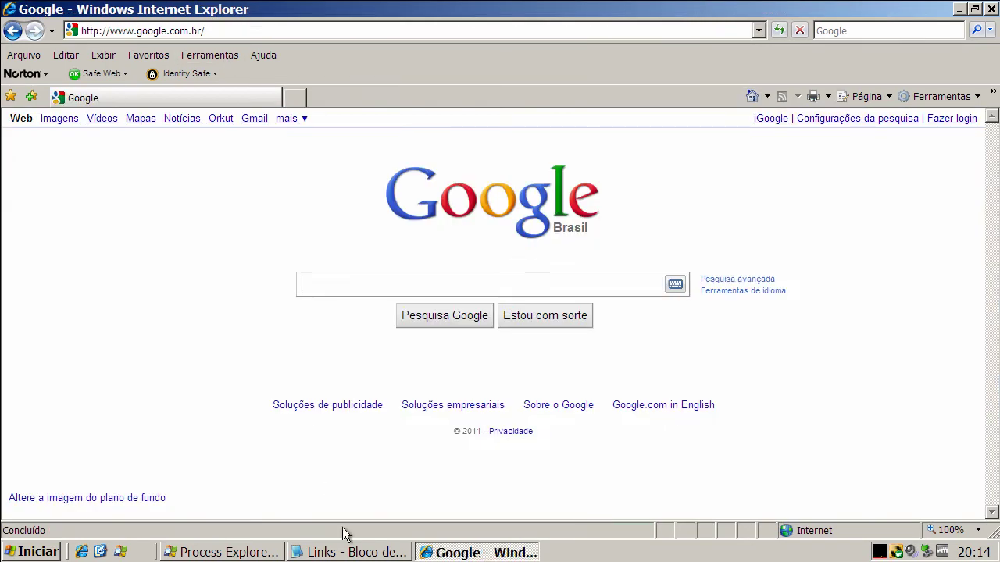
{"action": "left_click", "coordinate": [349, 553]}
{"action": "left_click", "coordinate": [224, 414]}
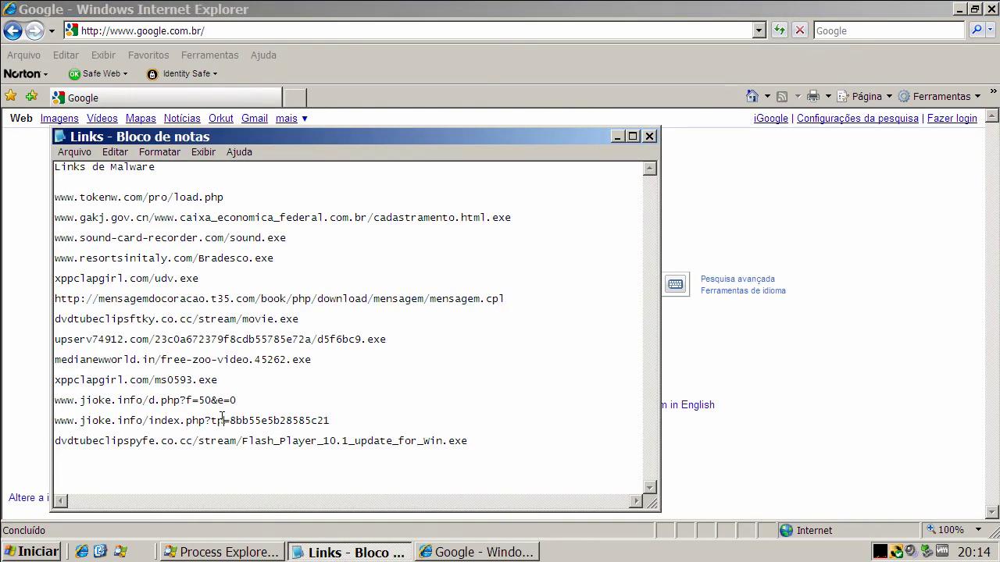
{"action": "double_click", "coordinate": [222, 420]}
{"action": "right_click", "coordinate": [223, 422]}
{"action": "left_click", "coordinate": [263, 466]}
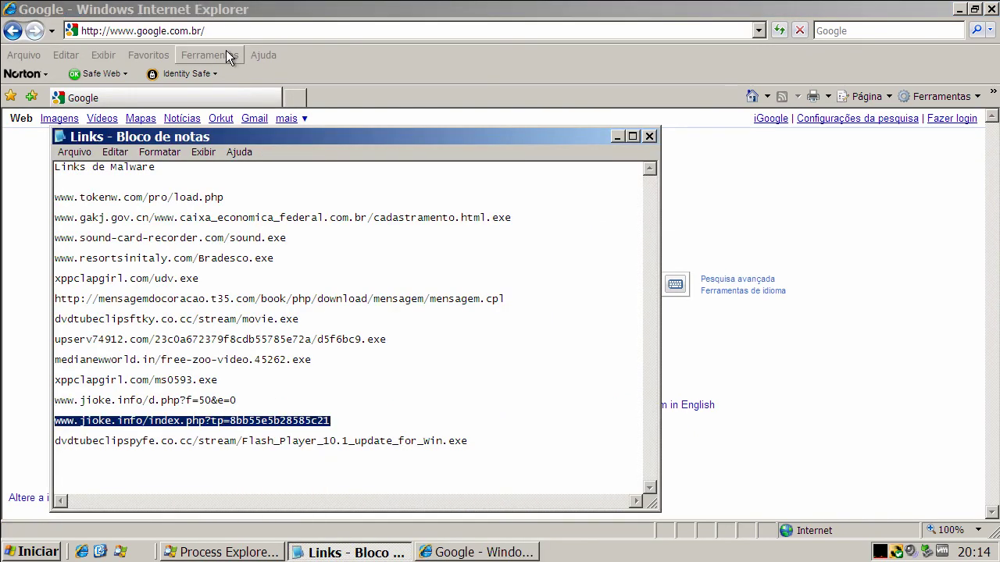
{"action": "left_click", "coordinate": [221, 31]}
{"action": "key", "text": "ctrl+v"}
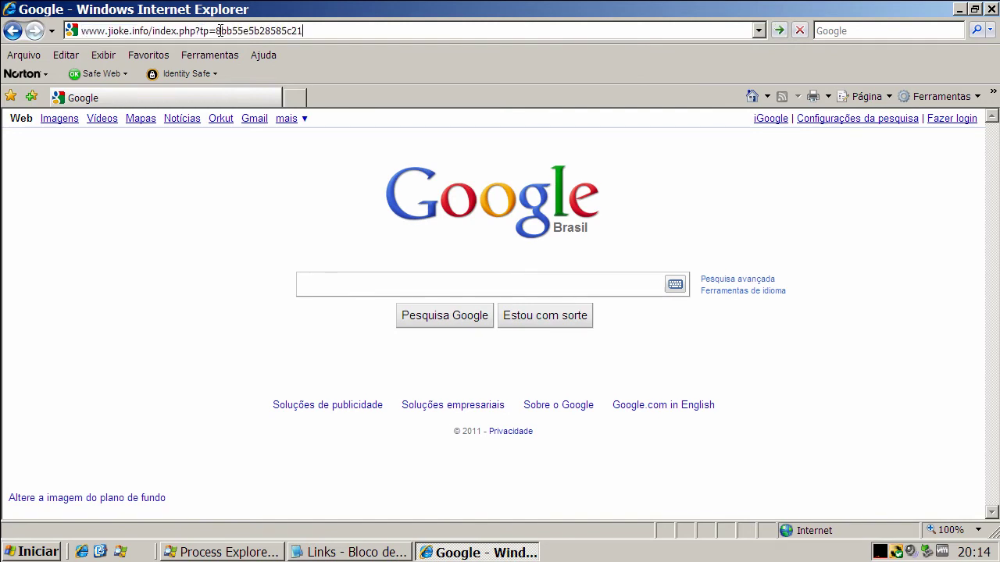
{"action": "key", "text": "Return"}
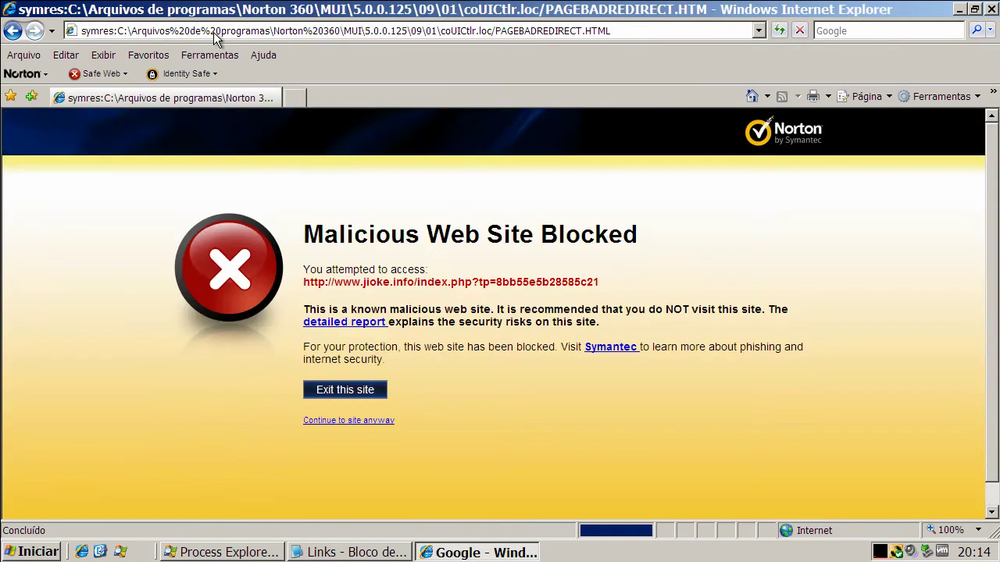
Copy the last malware link, dvdtubeclipspyfe.co.cc/stream/Flash_Player_10.1_update_for_Win.exe, close the Links file and load the link in Internet Explorer
{"action": "left_click", "coordinate": [751, 96]}
{"action": "left_click", "coordinate": [353, 556]}
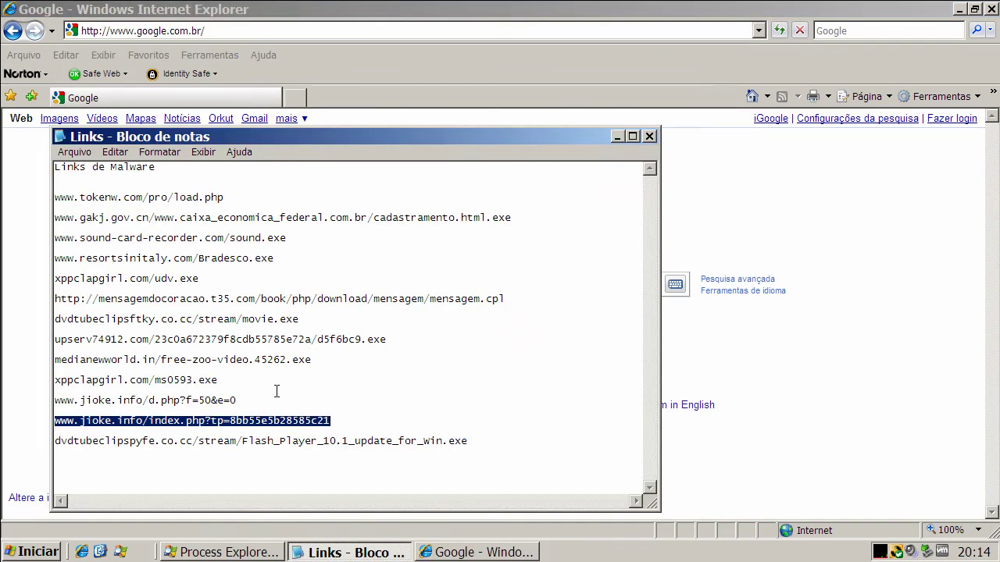
{"action": "left_click", "coordinate": [271, 441]}
{"action": "double_click", "coordinate": [271, 440]}
{"action": "right_click", "coordinate": [271, 440]}
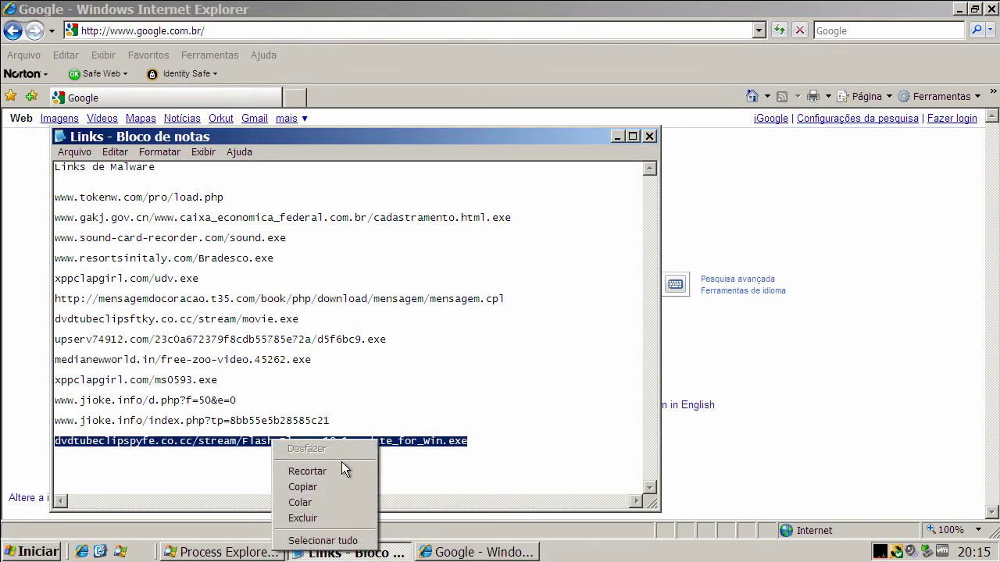
{"action": "left_click", "coordinate": [348, 488]}
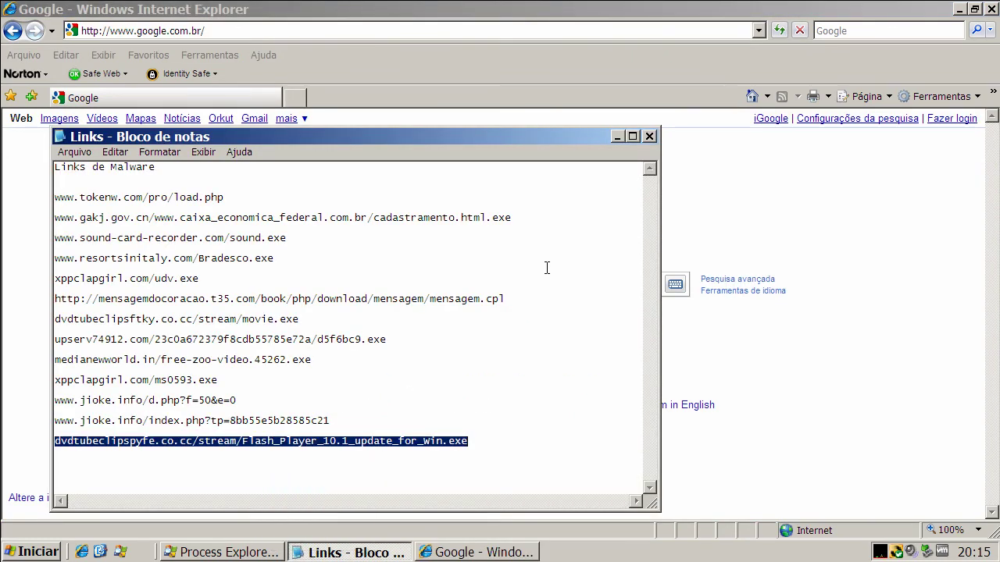
{"action": "left_click", "coordinate": [649, 139]}
{"action": "left_click", "coordinate": [203, 30]}
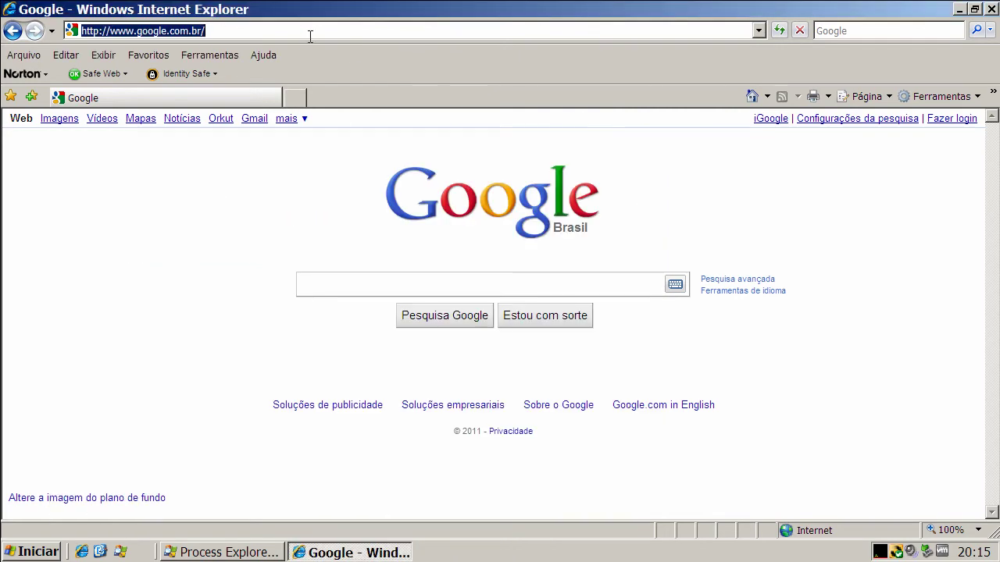
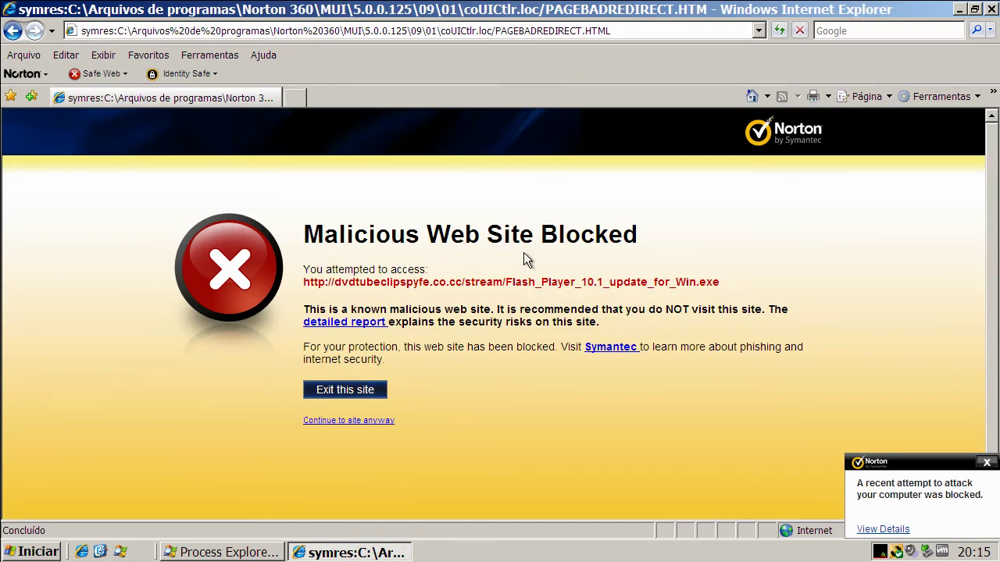
View the details of Norton's blocked-attack alert in Security History, and close them and Internet Explorer
{"action": "left_click", "coordinate": [877, 530]}
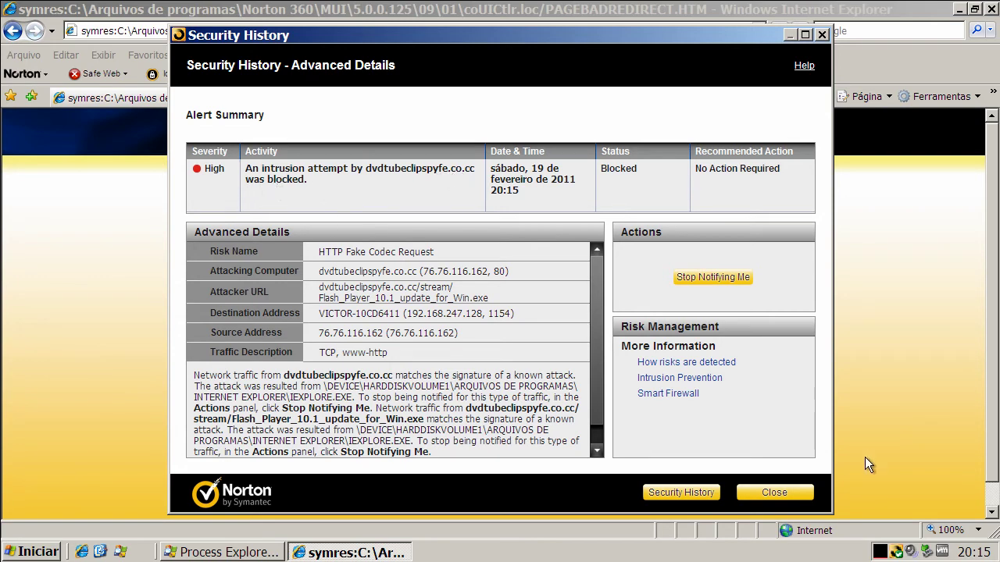
{"action": "left_click", "coordinate": [781, 492]}
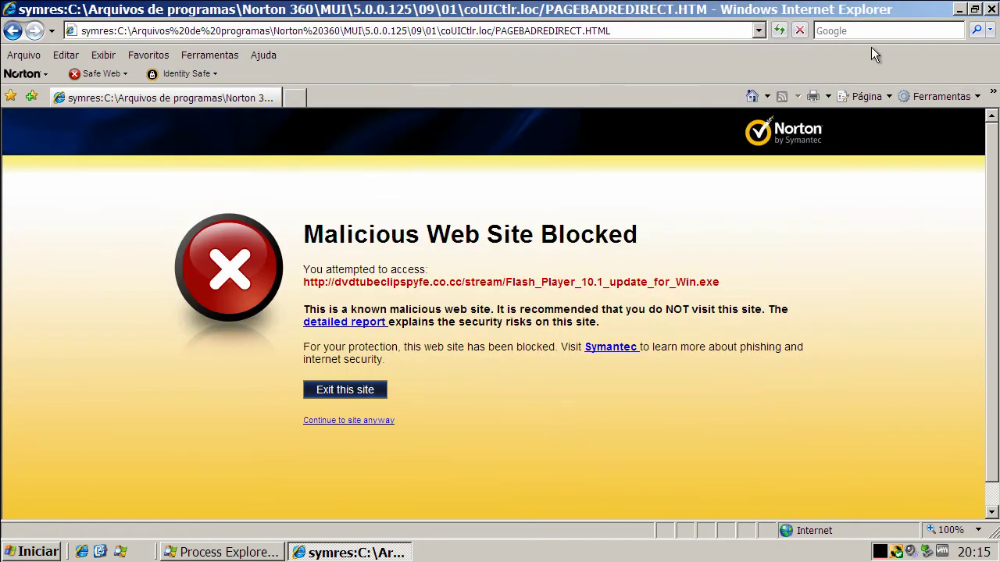
{"action": "left_click", "coordinate": [990, 9]}
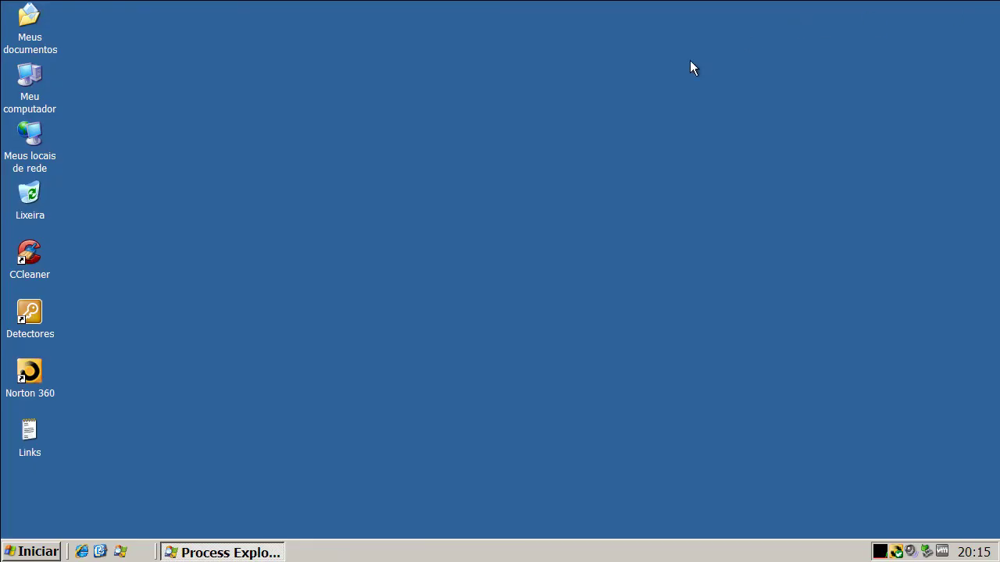
Open Norton 360 and start a Full System Scan of the computer
{"action": "left_click", "coordinate": [895, 552]}
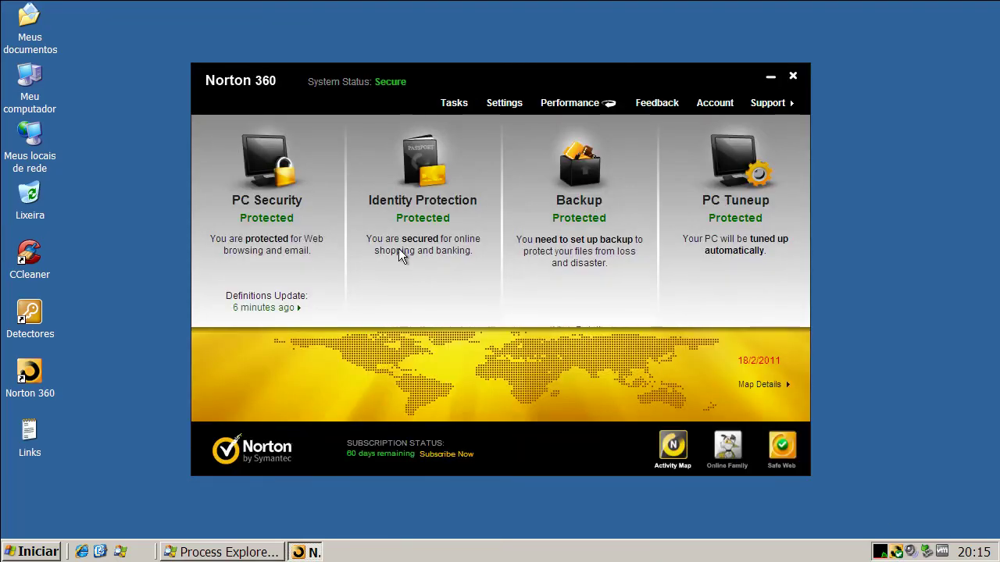
{"action": "mouse_move", "coordinate": [261, 242]}
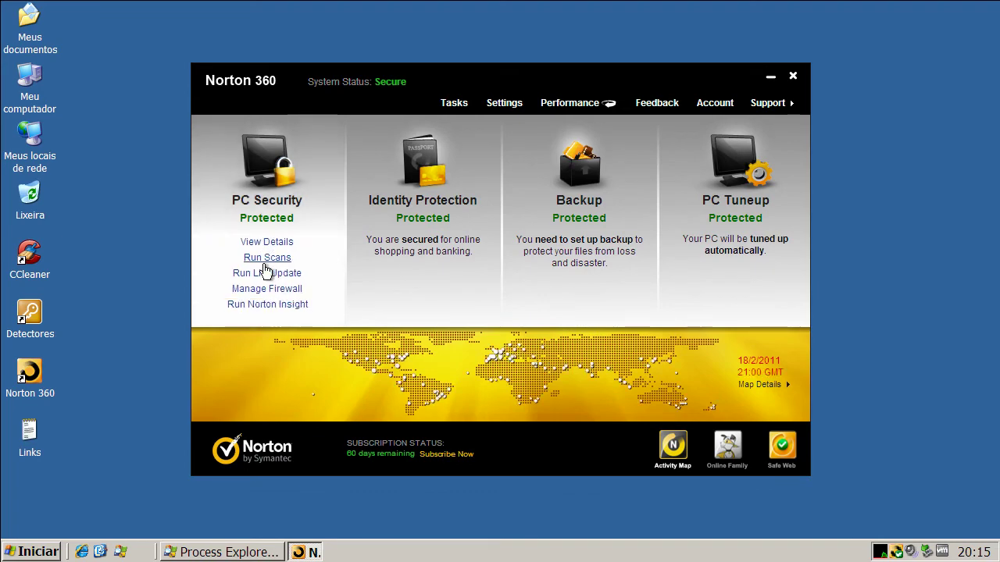
{"action": "left_click", "coordinate": [266, 257]}
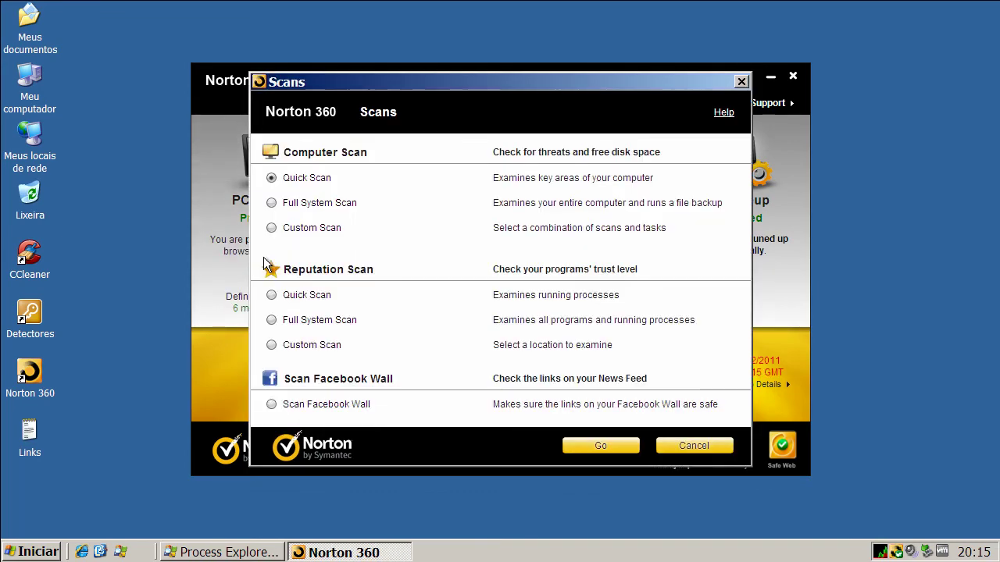
{"action": "left_click", "coordinate": [271, 202]}
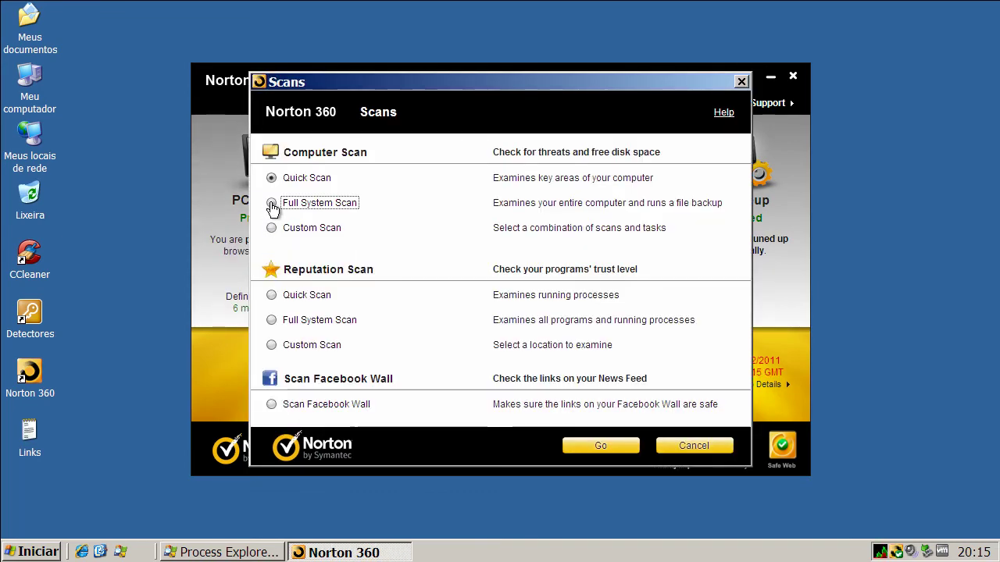
{"action": "left_click", "coordinate": [618, 451]}
Review the Full System Scan's advanced details, and close the scan results and Norton 360
{"action": "left_click", "coordinate": [548, 329]}
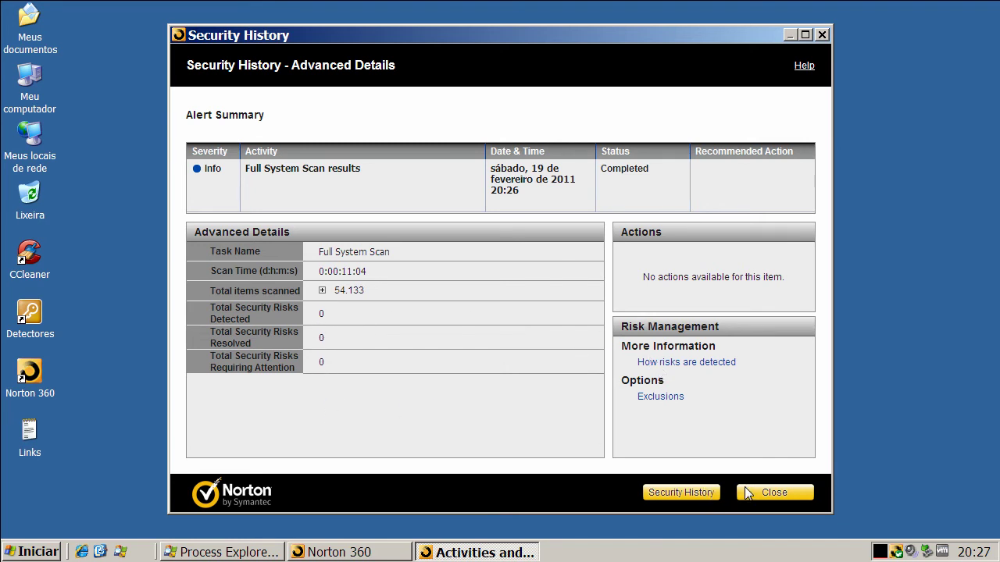
{"action": "left_click", "coordinate": [769, 496]}
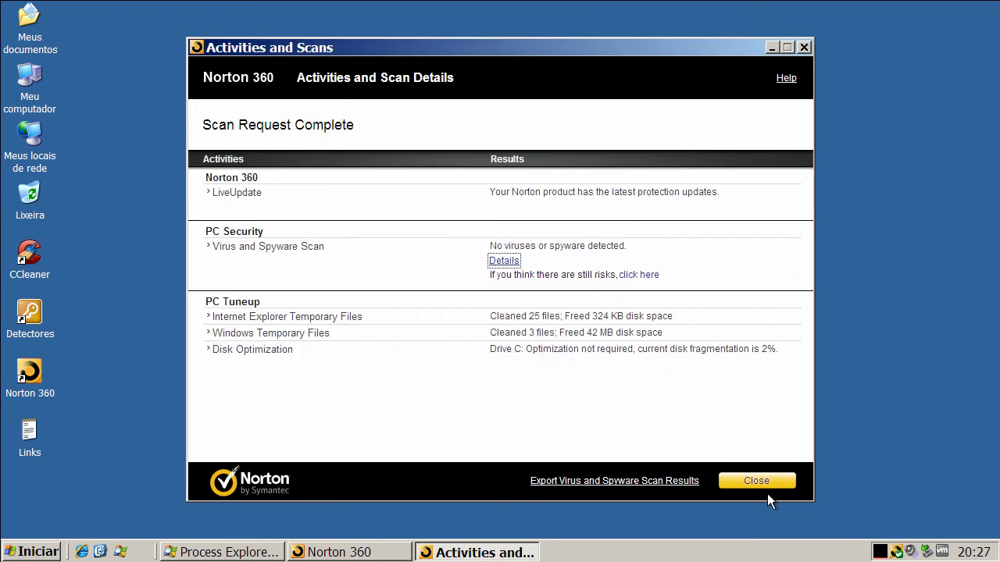
{"action": "left_click", "coordinate": [768, 484]}
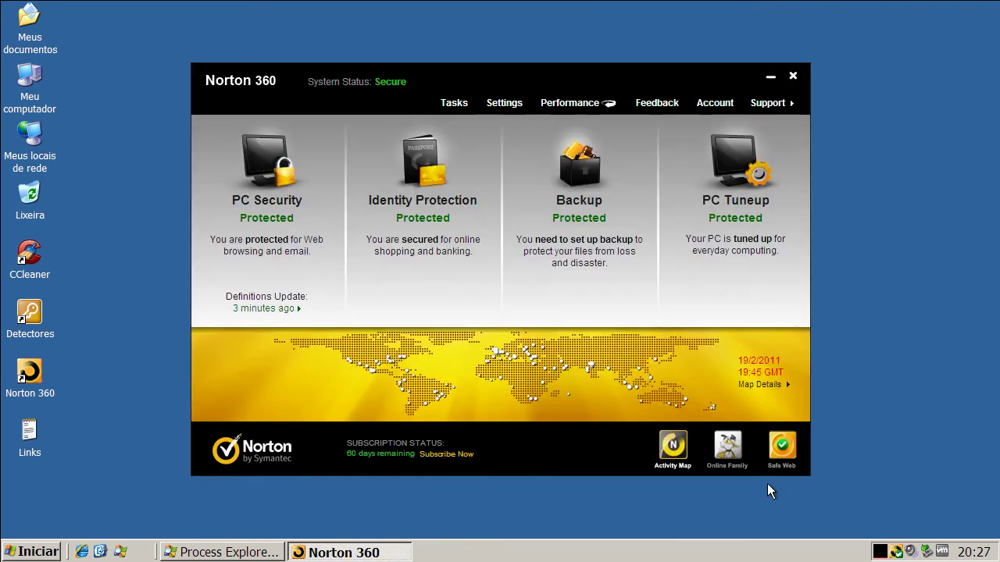
{"action": "left_click", "coordinate": [792, 77]}
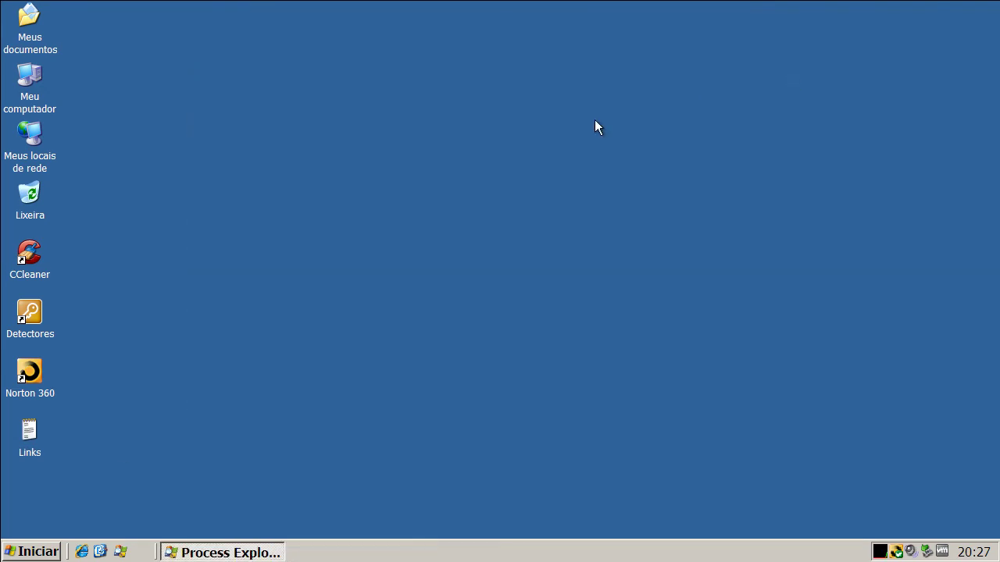
Close Process Explorer and open the computer's shutdown options
{"action": "right_click", "coordinate": [176, 552]}
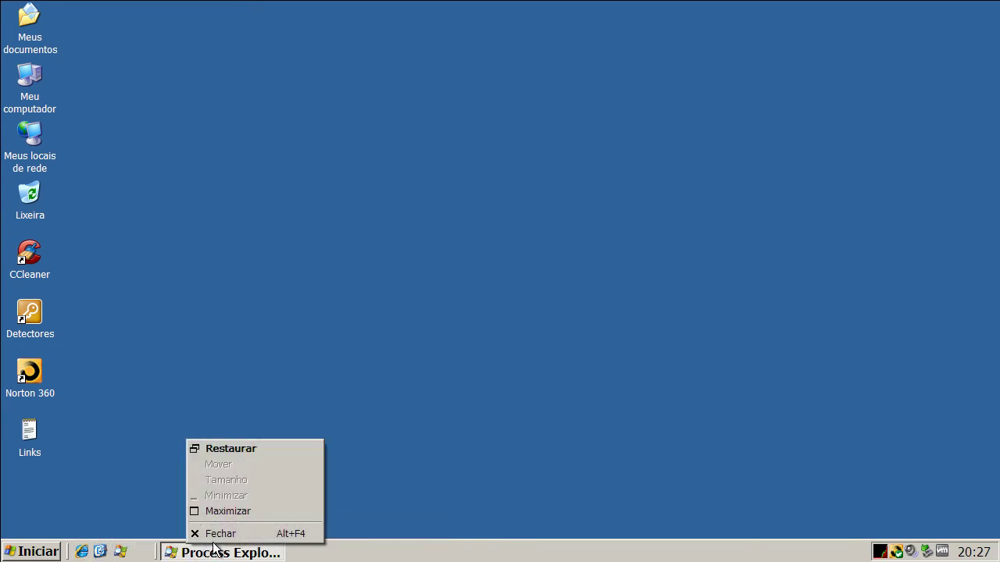
{"action": "left_click", "coordinate": [208, 534]}
{"action": "left_click", "coordinate": [31, 552]}
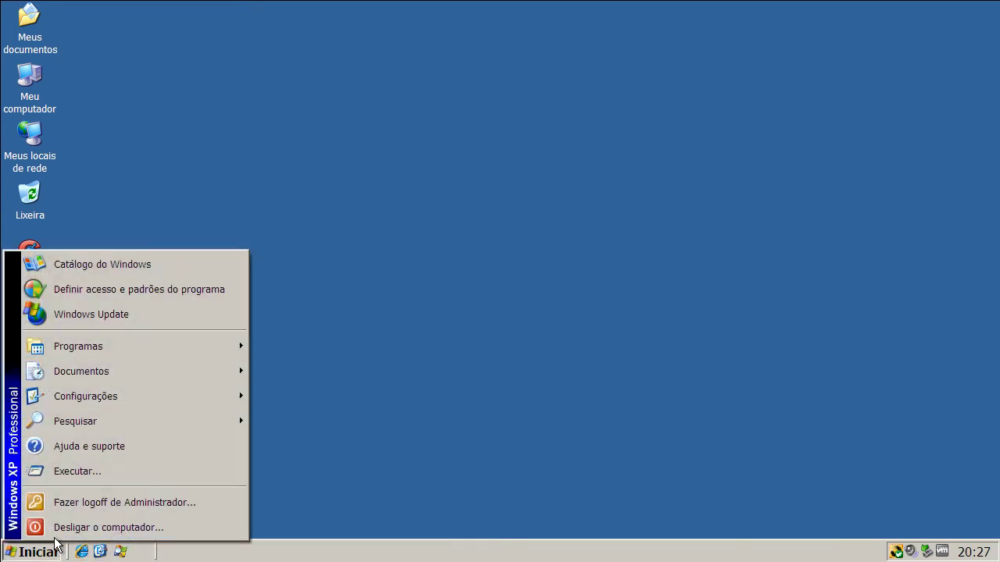
{"action": "left_click", "coordinate": [109, 528]}
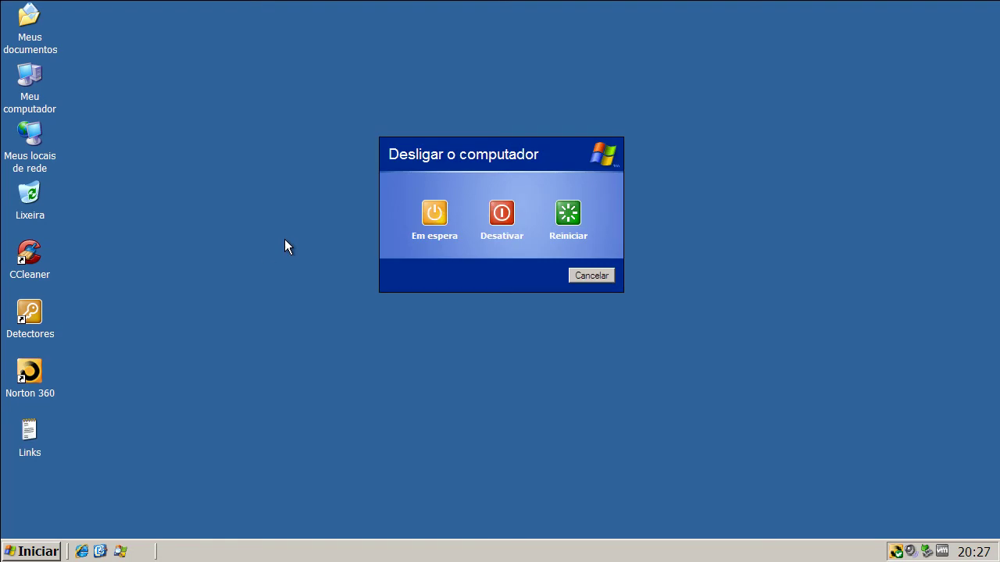
{"action": "key", "text": "Escape"}
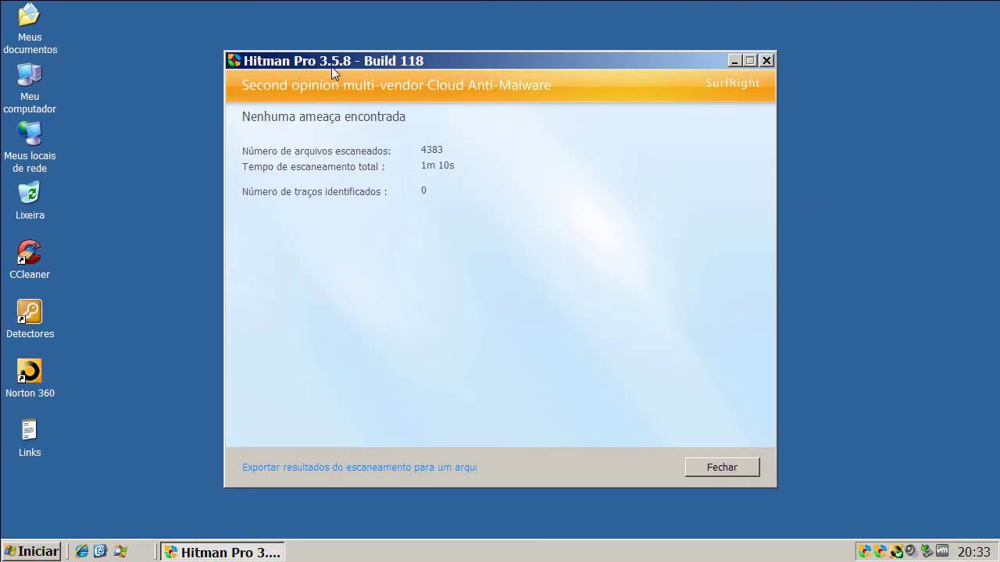
Close the Hitman Pro results, launch Malwarebytes from the Ferramentas folder and close the folder
{"action": "left_click", "coordinate": [720, 468]}
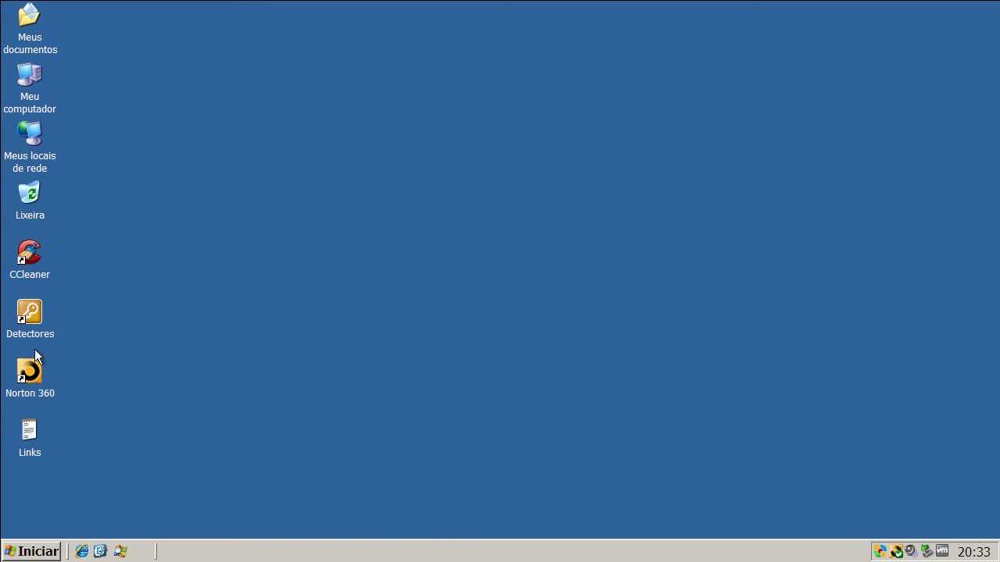
{"action": "double_click", "coordinate": [34, 316]}
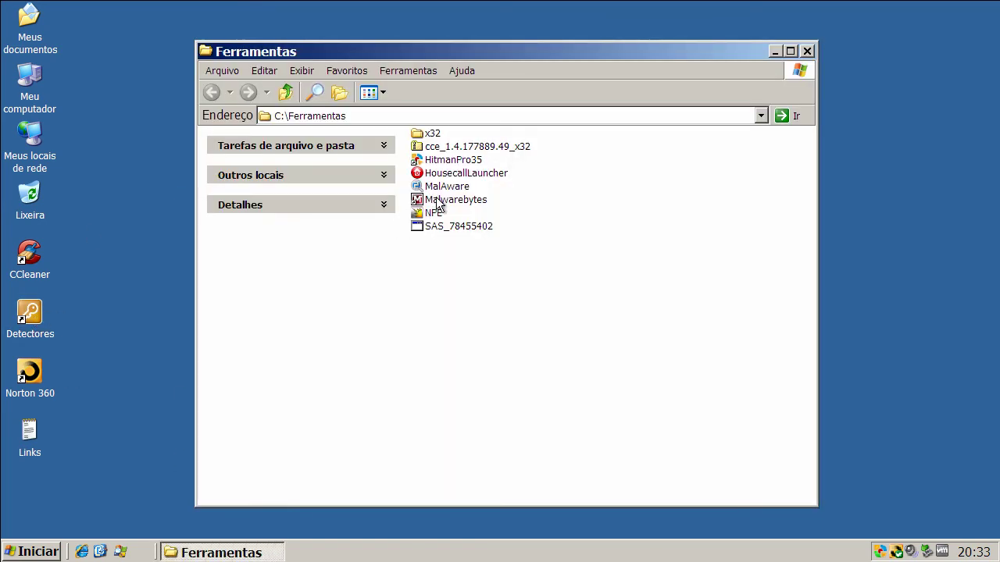
{"action": "left_click", "coordinate": [438, 202]}
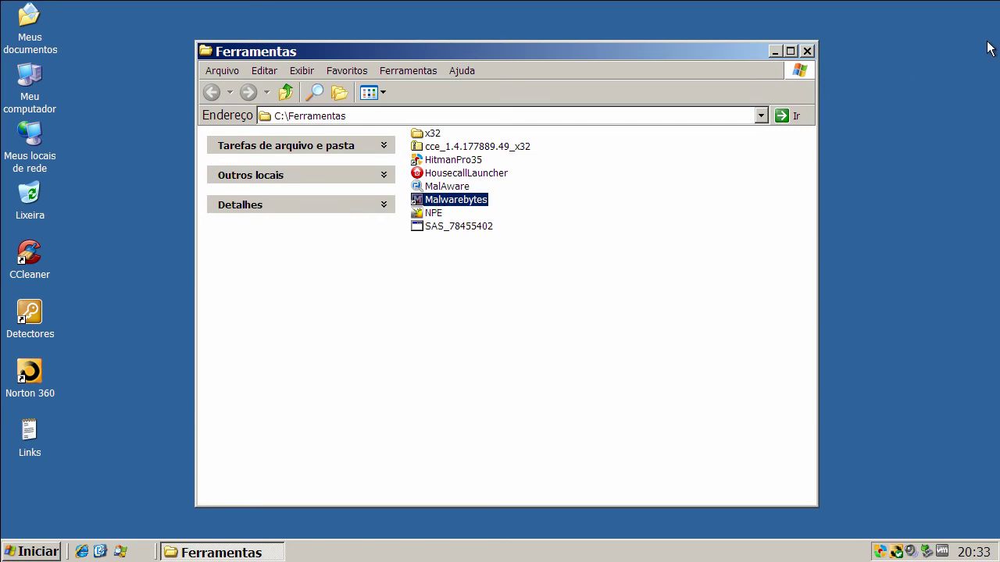
{"action": "left_click", "coordinate": [807, 51]}
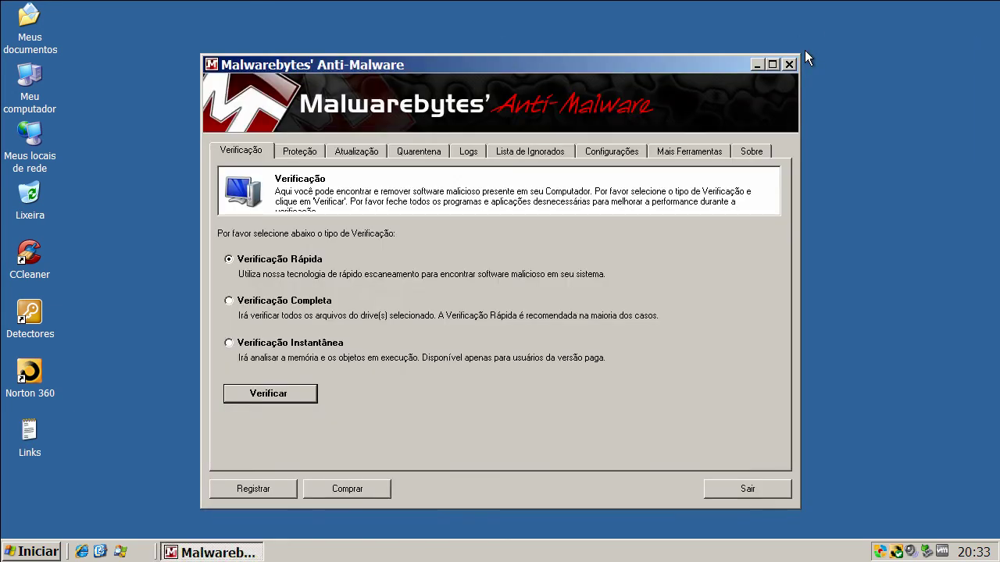
Check for Malwarebytes database updates and dismiss the update message
{"action": "left_click", "coordinate": [381, 152]}
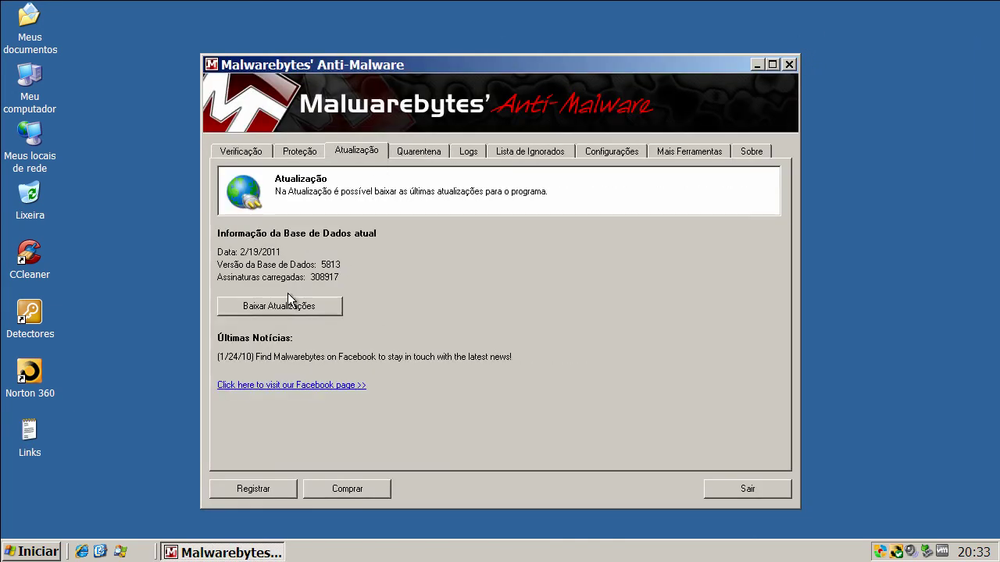
{"action": "left_click", "coordinate": [289, 306]}
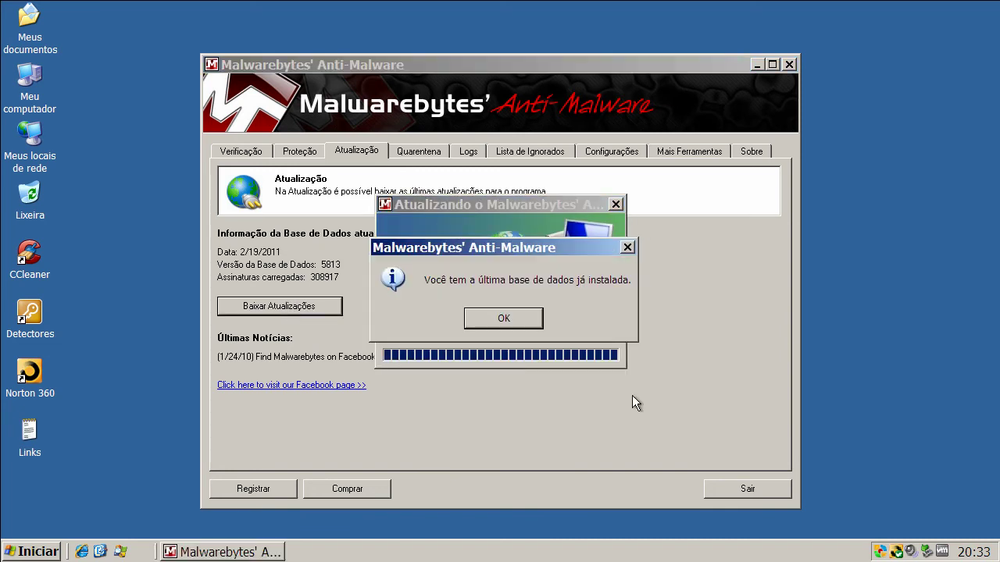
{"action": "left_click", "coordinate": [523, 317]}
Run a quick scan (Verificação Rápida) in Malwarebytes, dismiss the completion message and exit the scanner
{"action": "left_click", "coordinate": [241, 151]}
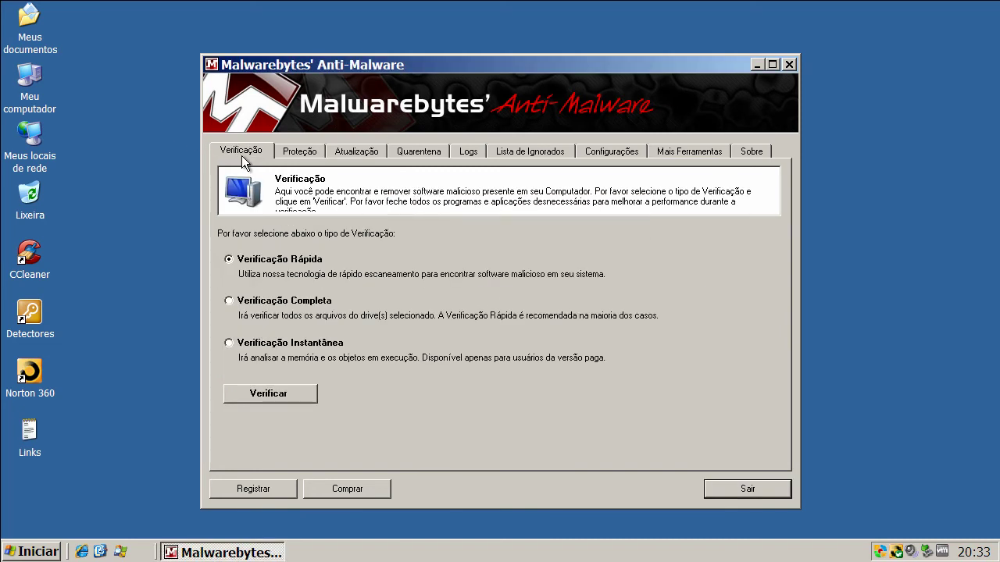
{"action": "left_click", "coordinate": [286, 395]}
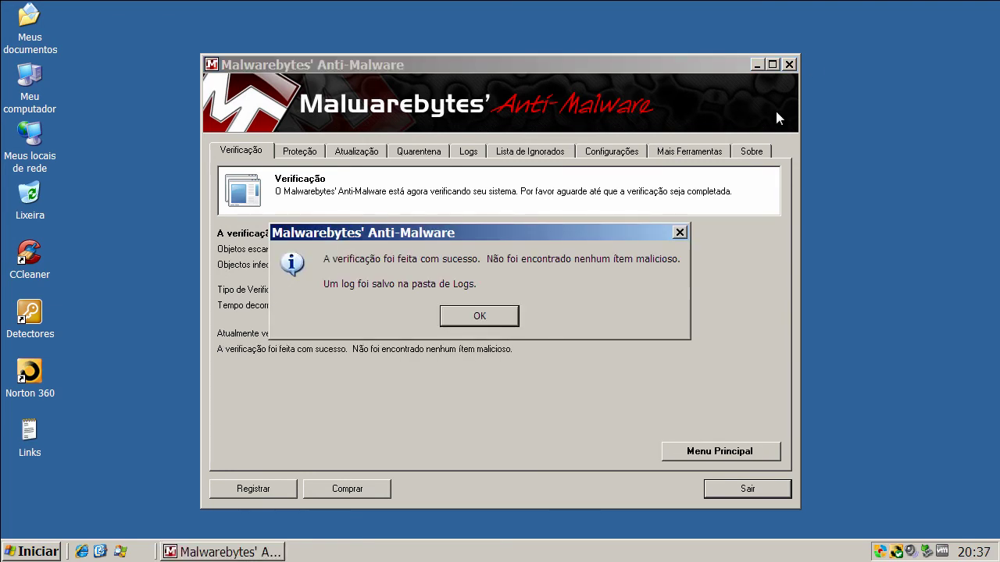
{"action": "left_click", "coordinate": [479, 316]}
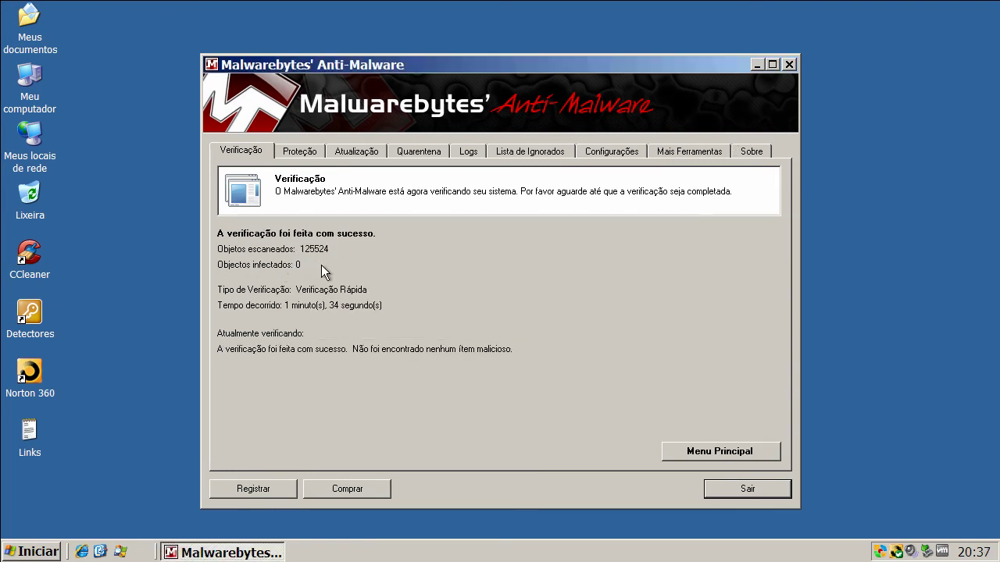
{"action": "left_click", "coordinate": [751, 486]}
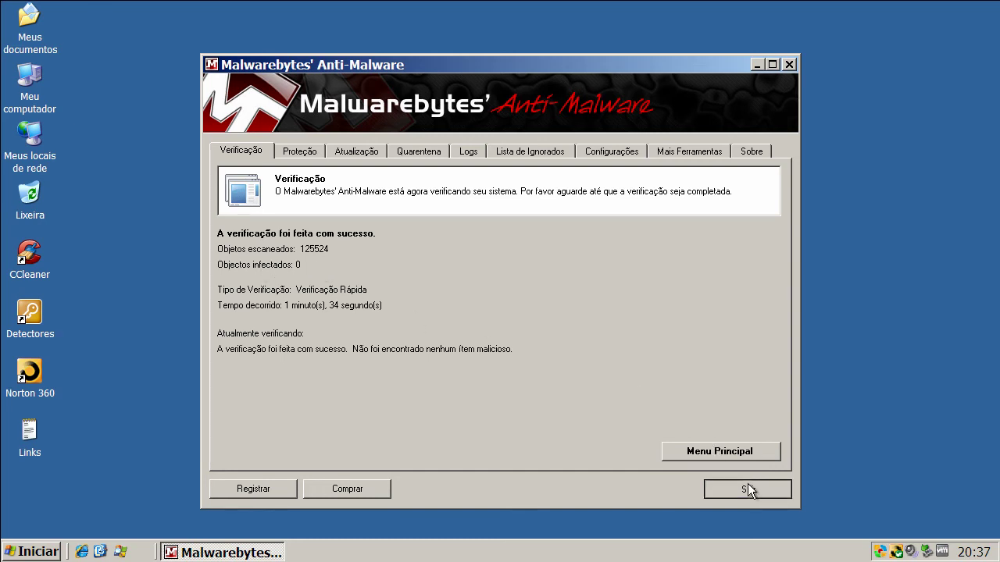
Launch SAS_78455402 from the Ferramentas folder to scan with SUPERAntiSpyware, and close the scanner once the scan is complete
{"action": "double_click", "coordinate": [26, 316]}
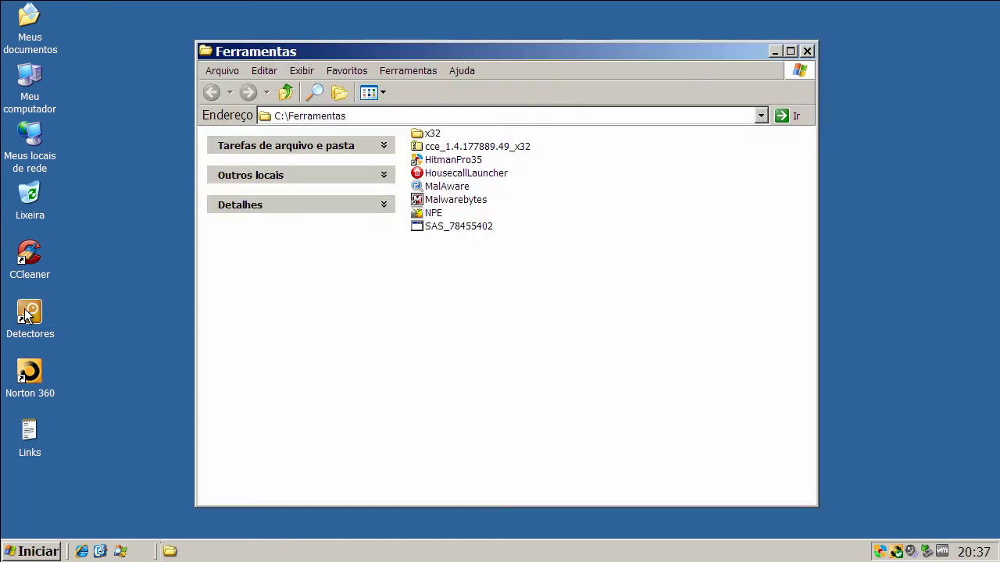
{"action": "double_click", "coordinate": [446, 224]}
{"action": "right_click", "coordinate": [446, 223]}
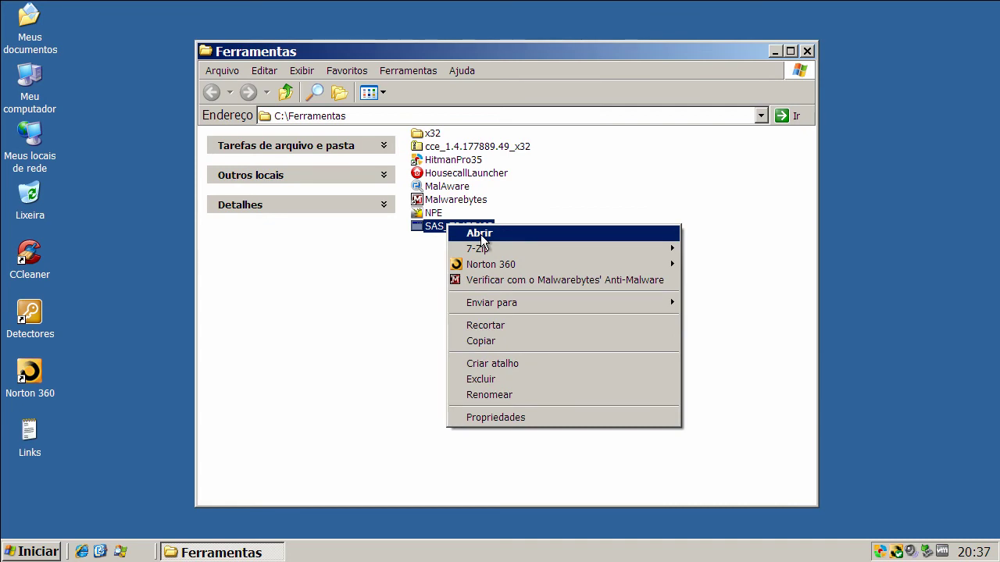
{"action": "left_click", "coordinate": [478, 231]}
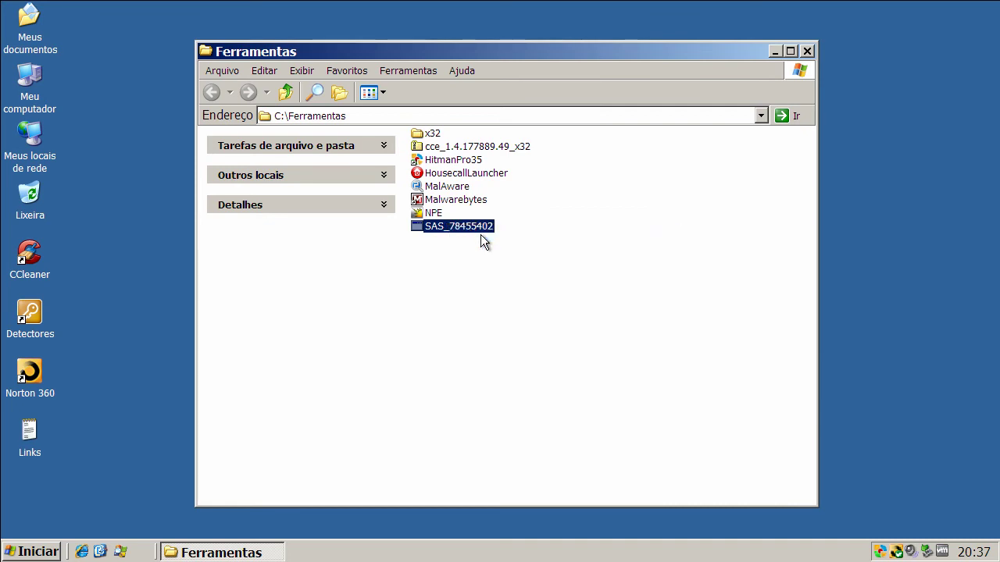
{"action": "left_click", "coordinate": [776, 50]}
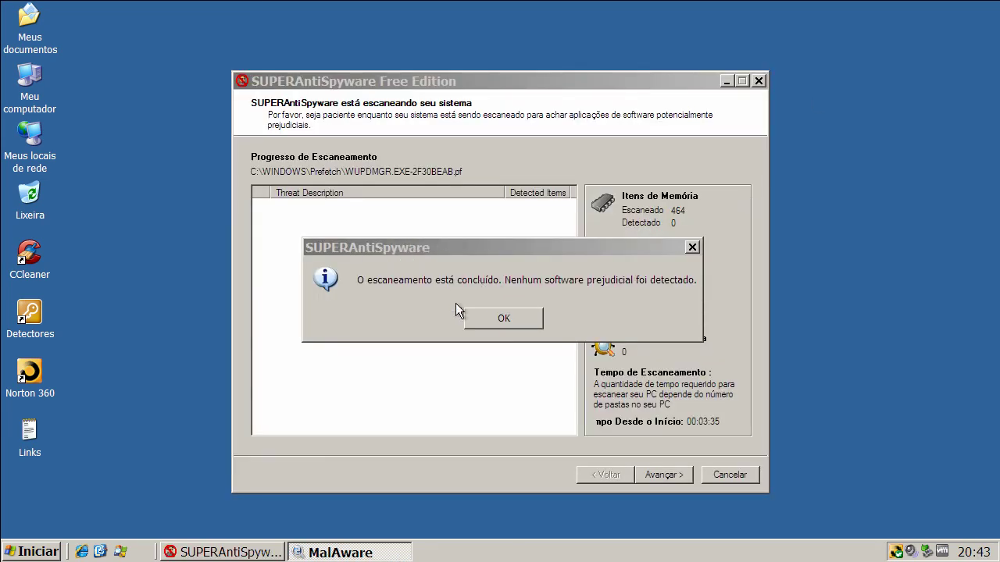
{"action": "left_click", "coordinate": [497, 318]}
{"action": "left_click", "coordinate": [725, 475]}
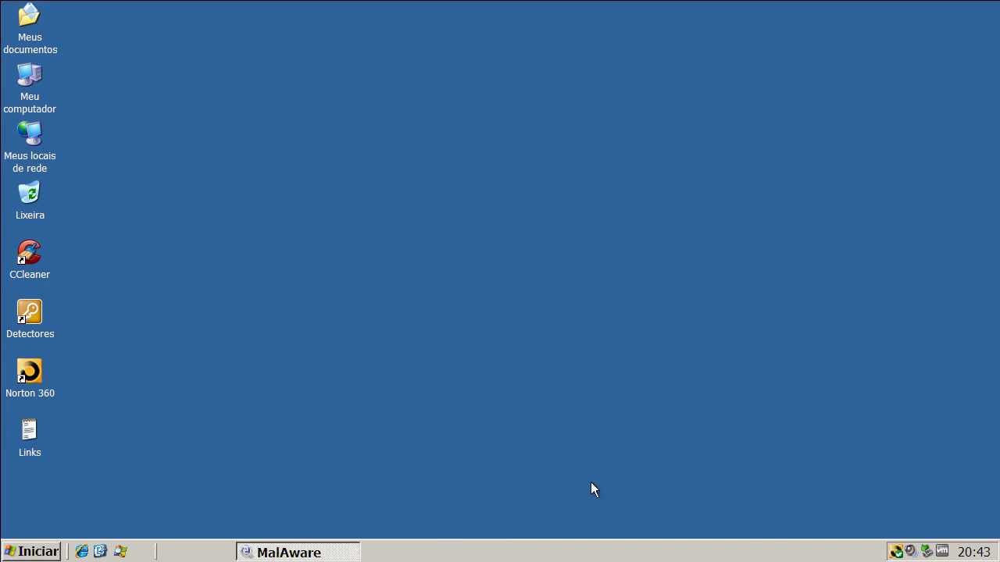
Bring up Emsisoft MalAware, run its scan, and leave the program with the Exit option
{"action": "left_click", "coordinate": [264, 553]}
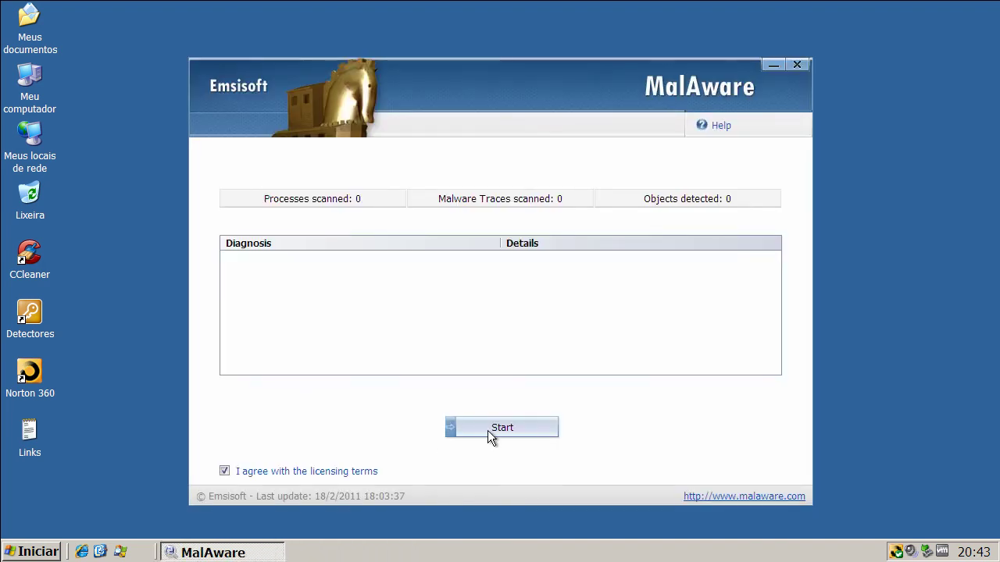
{"action": "left_click", "coordinate": [488, 430]}
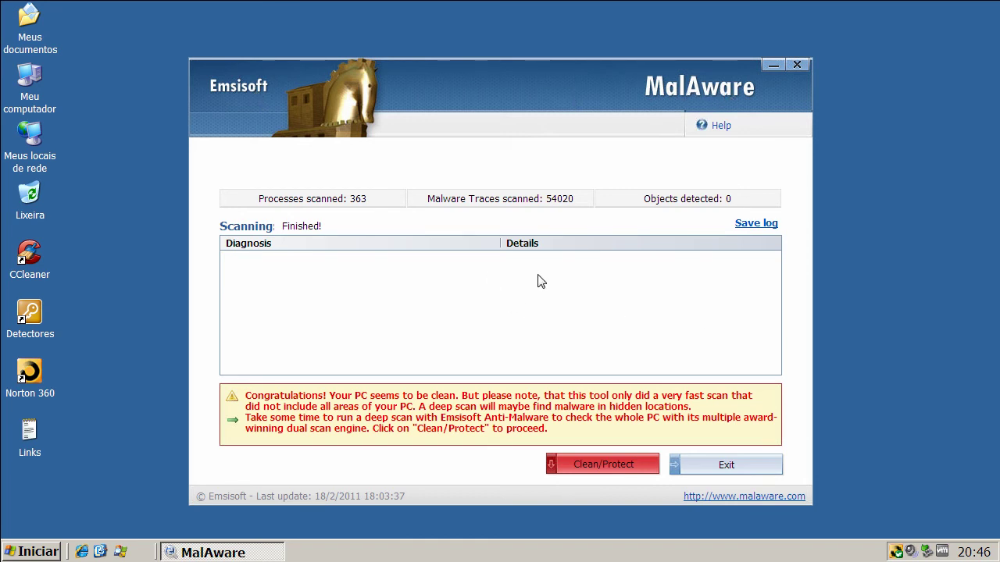
{"action": "left_click", "coordinate": [739, 467]}
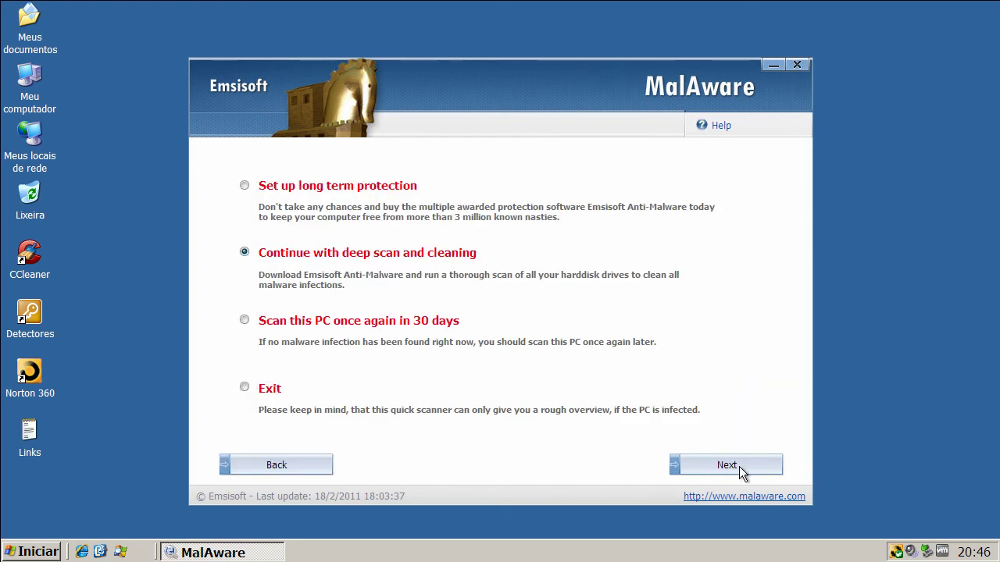
{"action": "left_click", "coordinate": [271, 391]}
{"action": "left_click", "coordinate": [710, 466]}
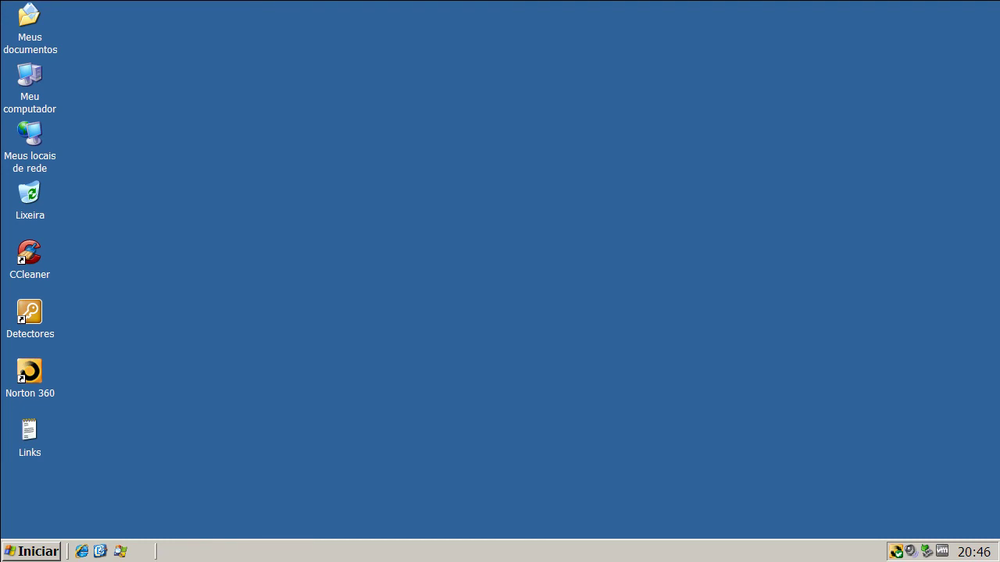
Open Norton 360 and review the protection status of its main categories
{"action": "double_click", "coordinate": [899, 551]}
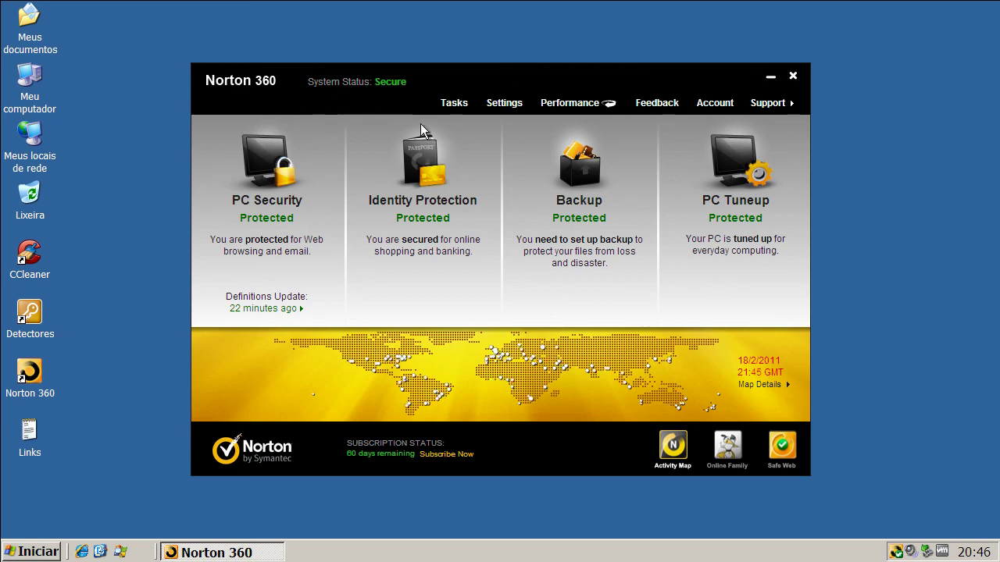
{"action": "mouse_move", "coordinate": [481, 145]}
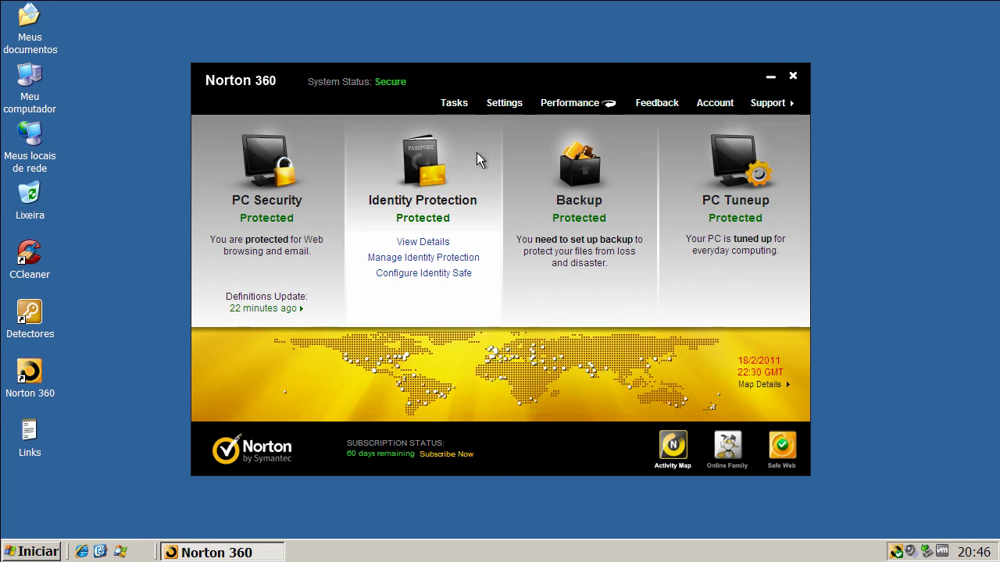
{"action": "mouse_move", "coordinate": [536, 285]}
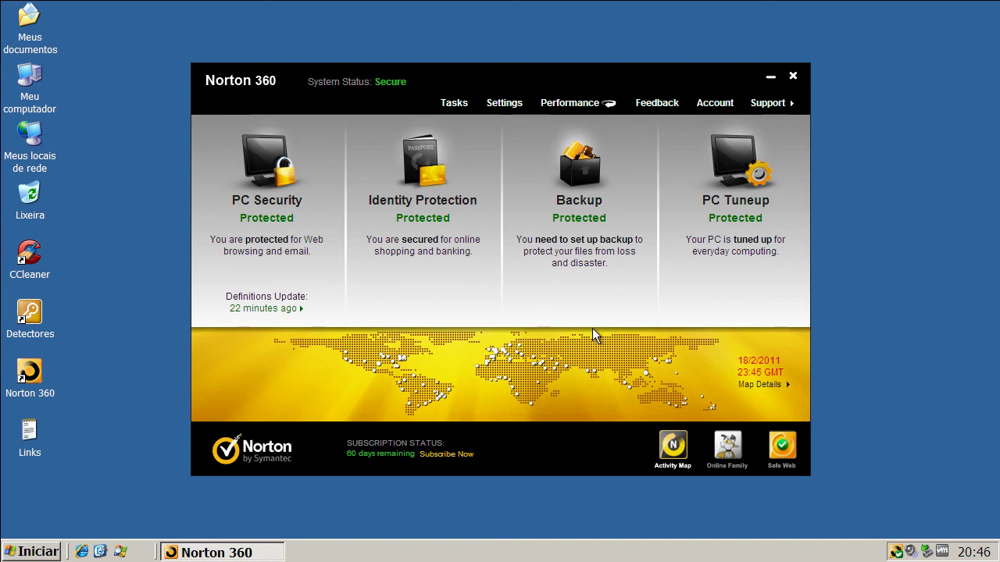
{"action": "mouse_move", "coordinate": [589, 324]}
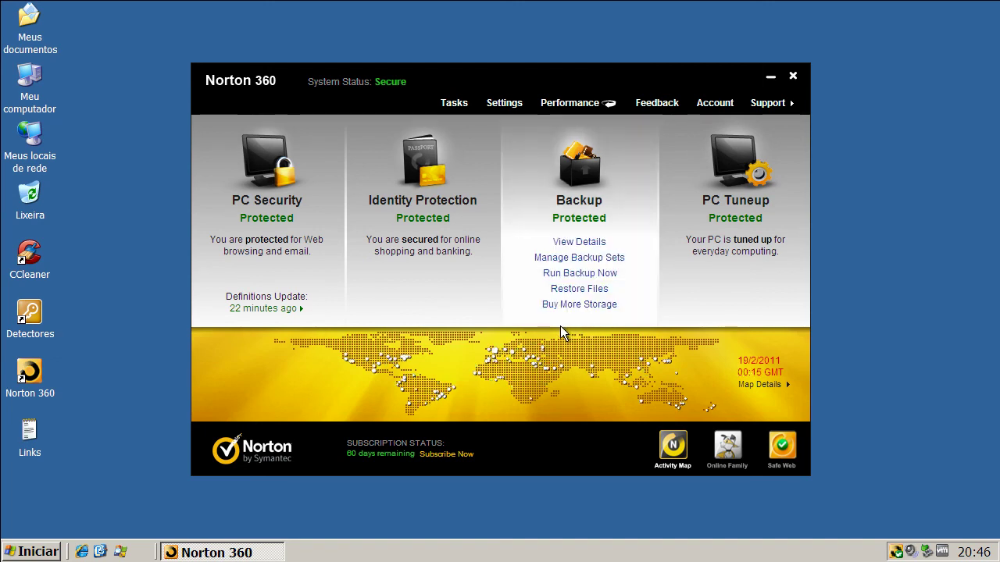